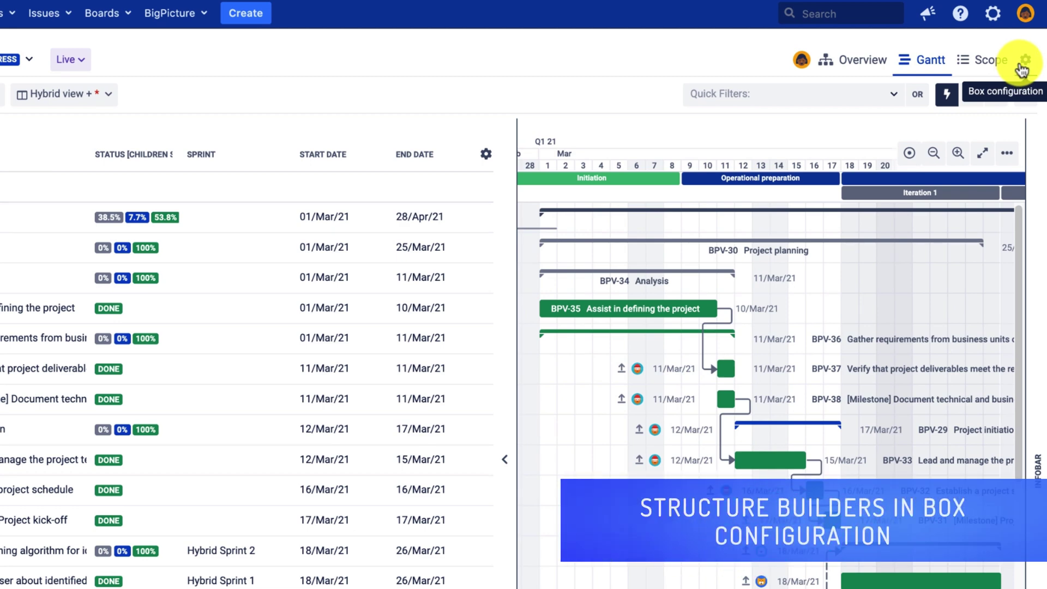
Step: Open the box's Task structure settings, showing the Project and Parent to Child relations builders
click(1024, 61)
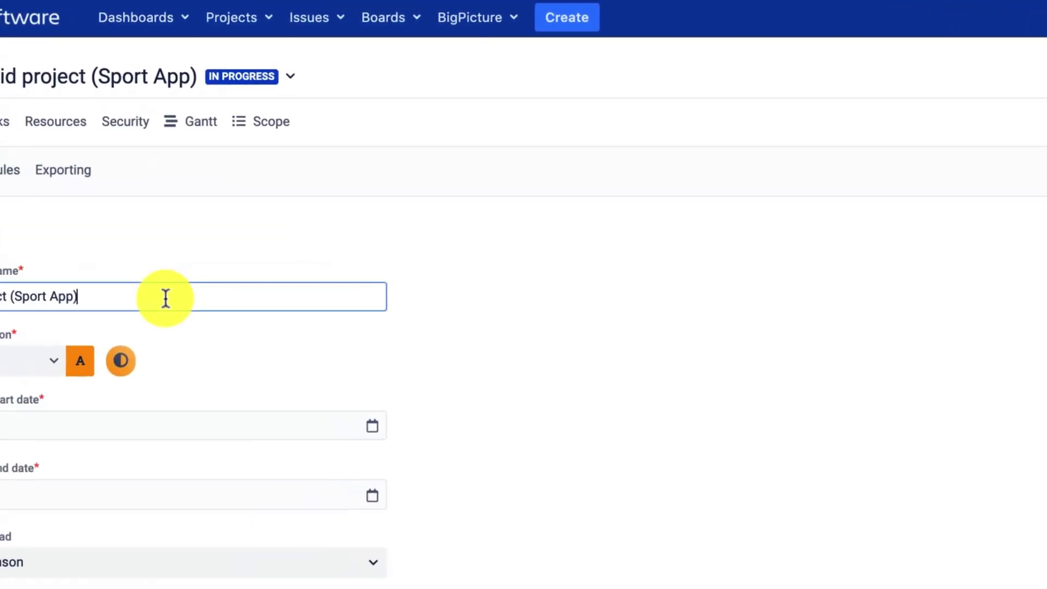
click(115, 146)
click(188, 194)
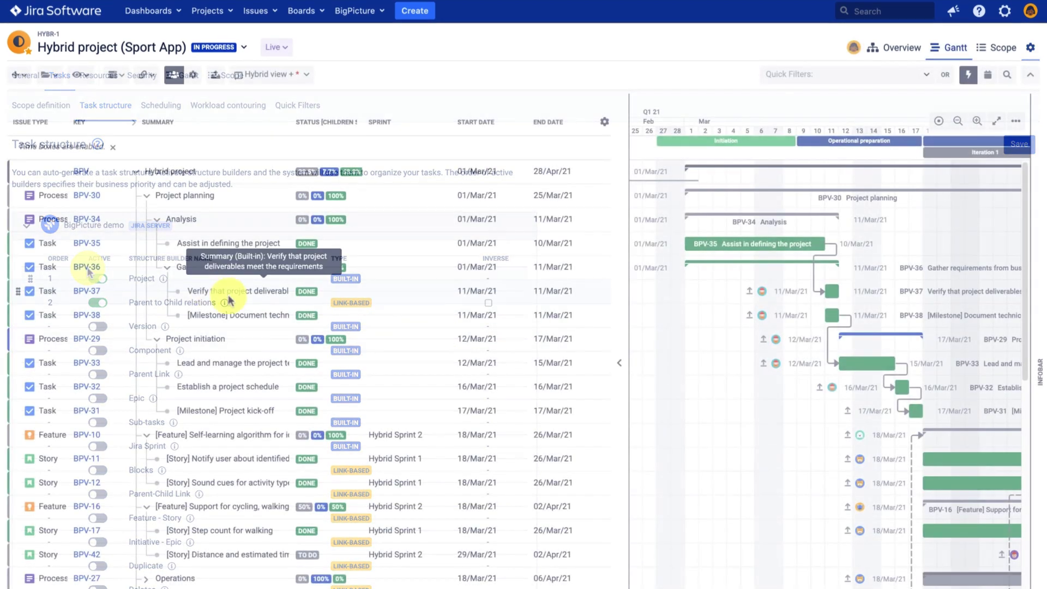
drag(85, 219, 81, 215)
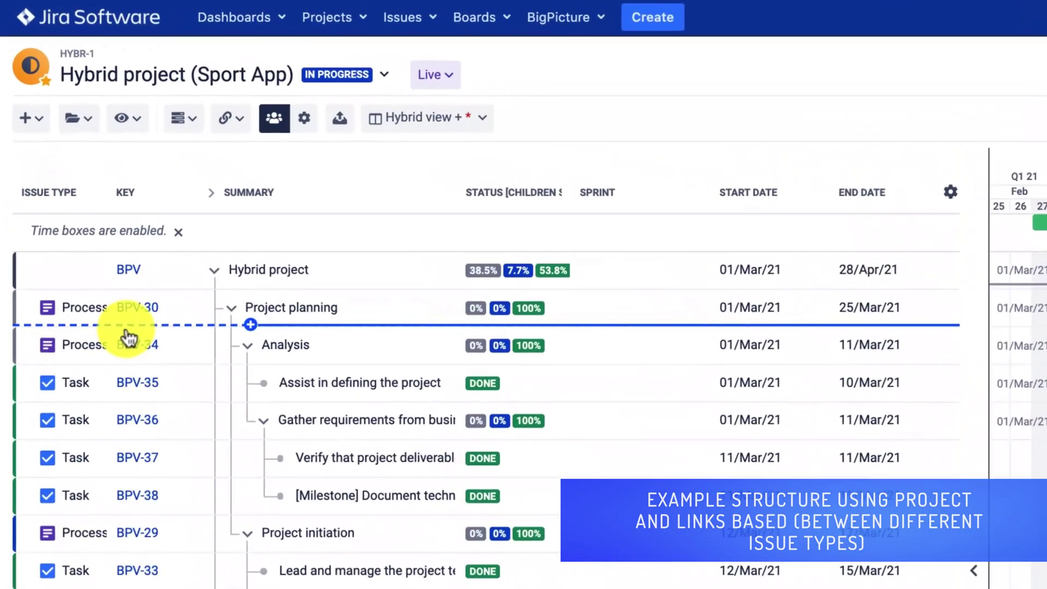
drag(129, 338, 114, 319)
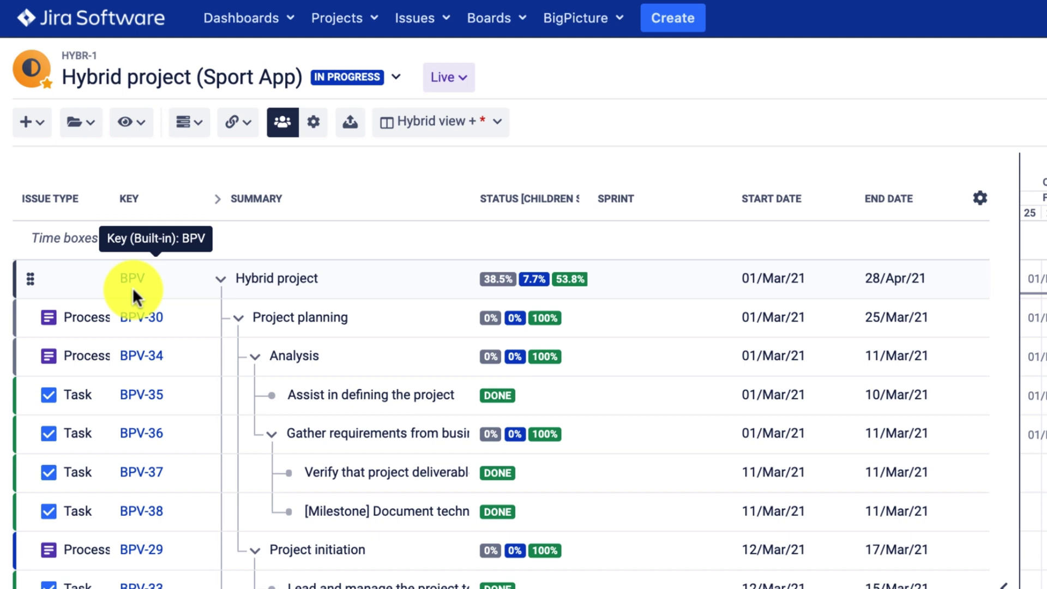
drag(104, 346, 107, 345)
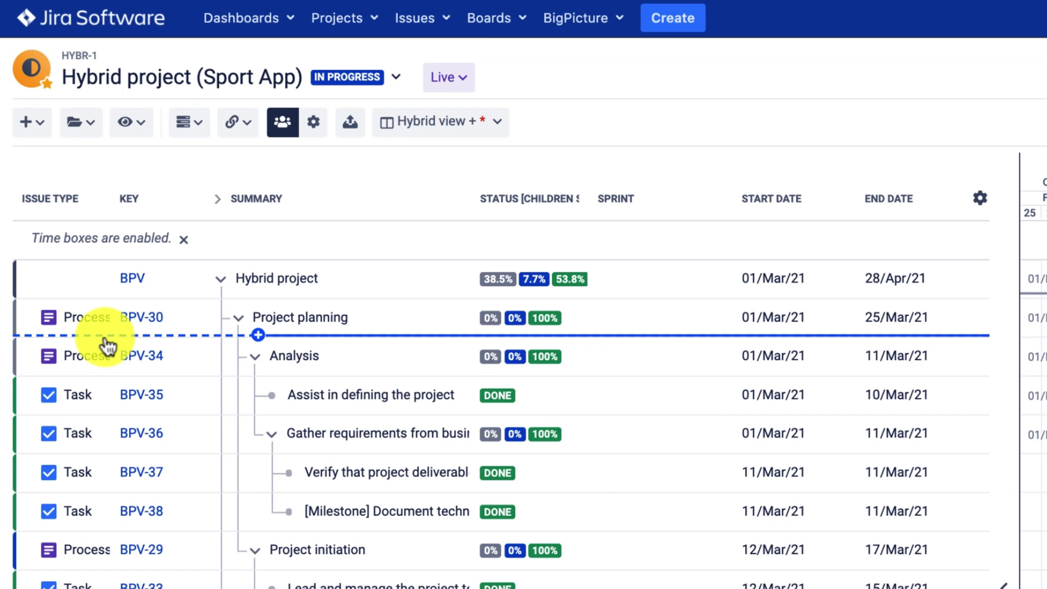
drag(107, 345, 109, 349)
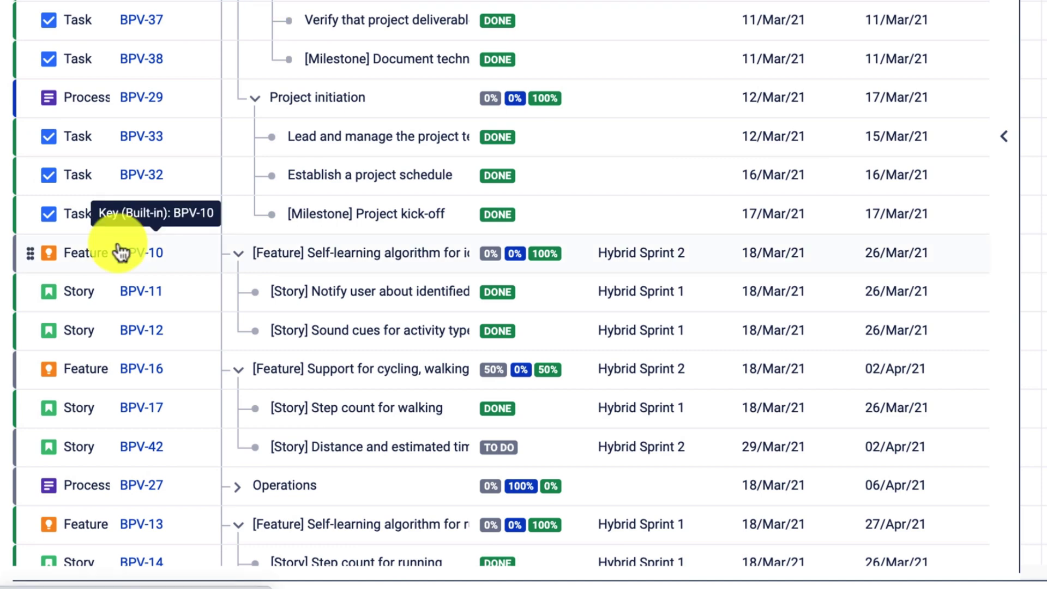
scroll(194, 56, down, 12)
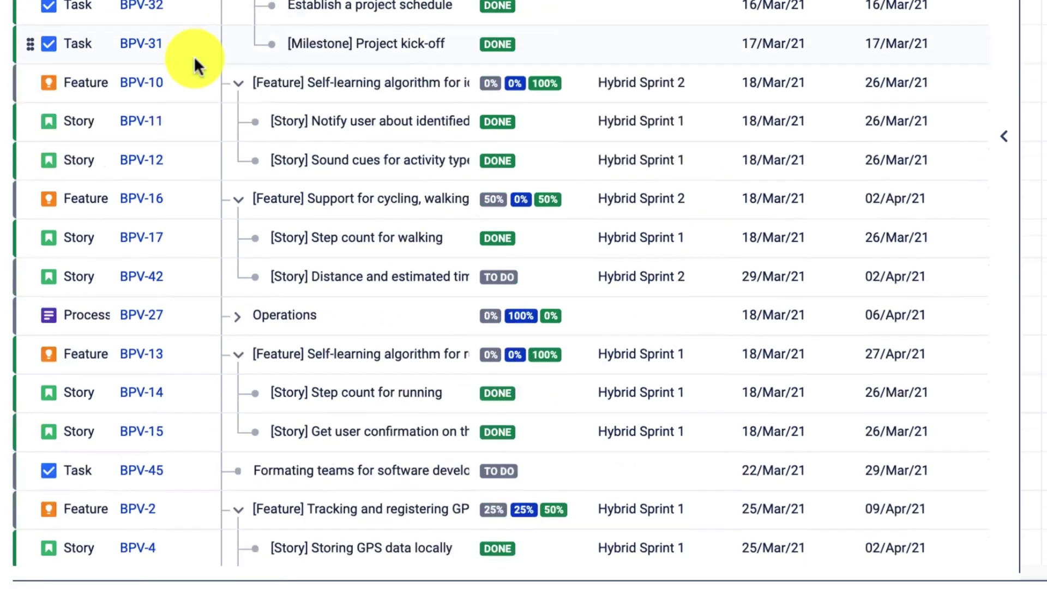
scroll(194, 55, down, 3)
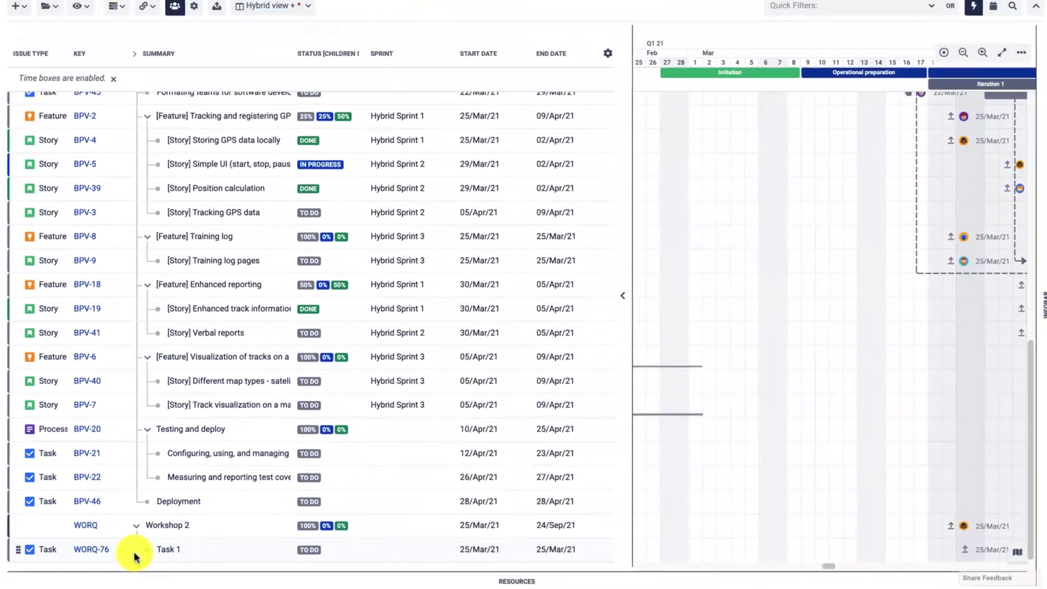
drag(210, 540, 224, 342)
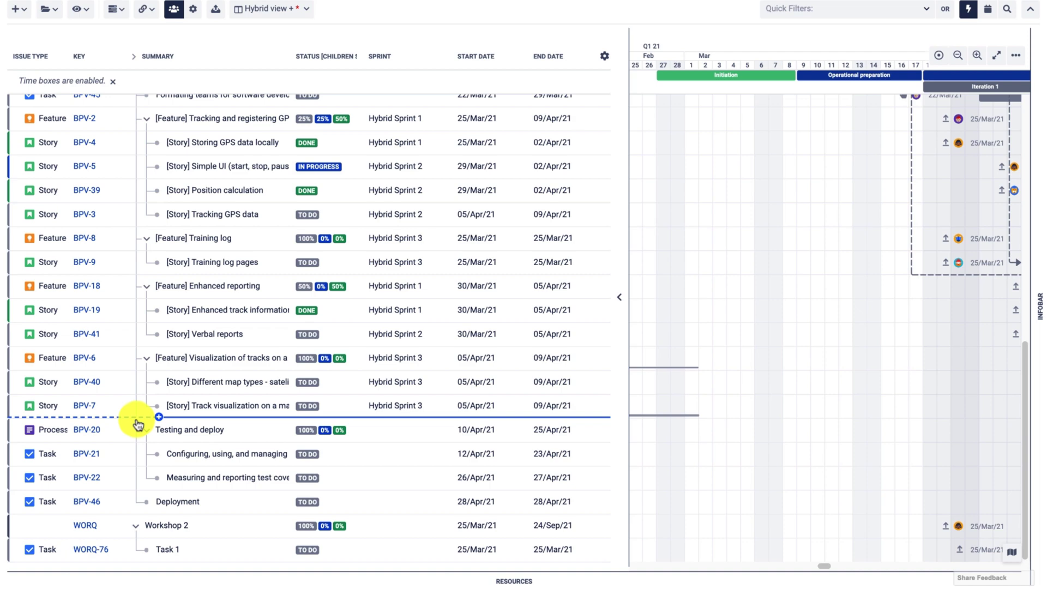
Step: Inspect the issue links of Testing and deploy (BPV-20), then bring up Jira administration
click(138, 425)
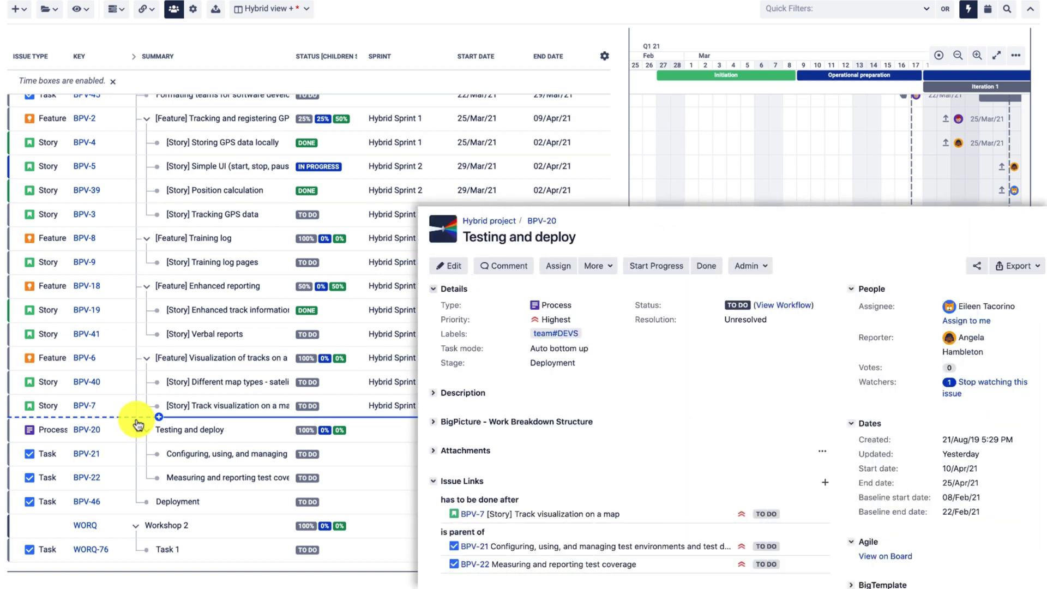
click(138, 425)
click(1005, 10)
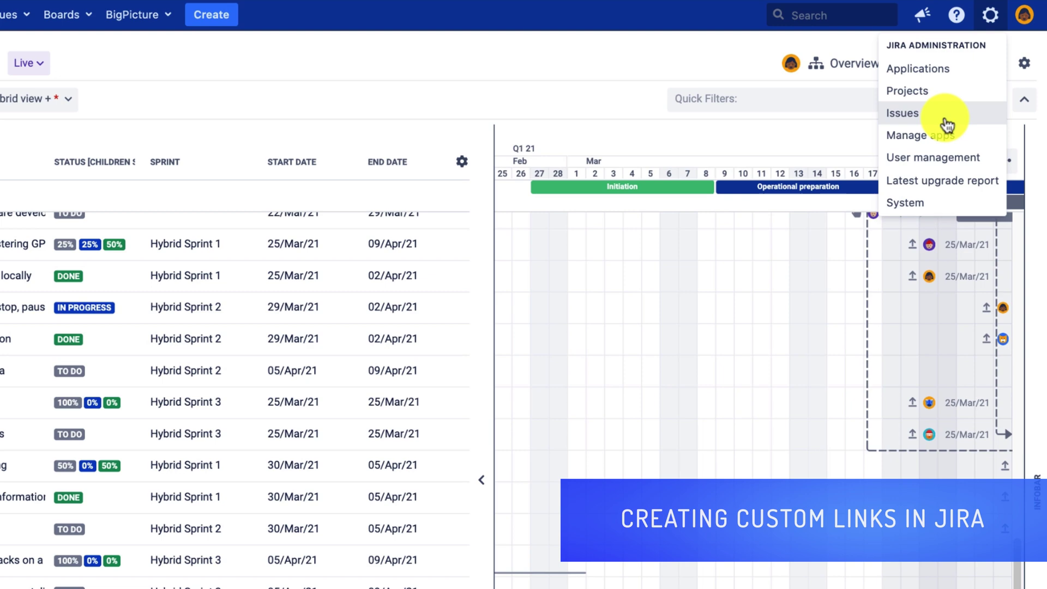
Step: Review the Issue linking link types under Jira's Issues administration
click(948, 124)
click(39, 468)
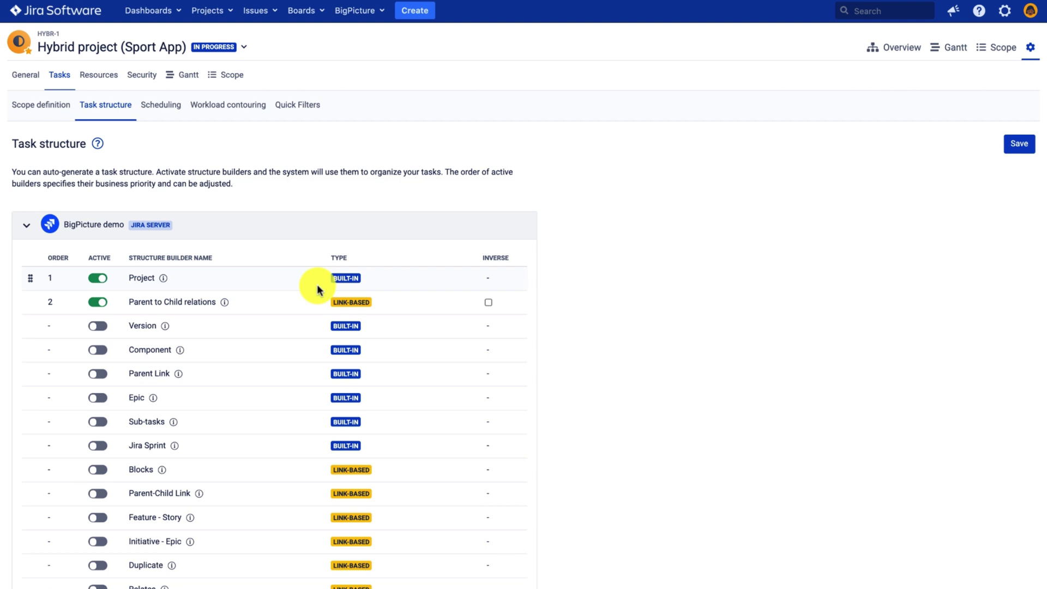
Step: Turn off both builders, reset and save a flat structure, then re-enable Project
click(99, 279)
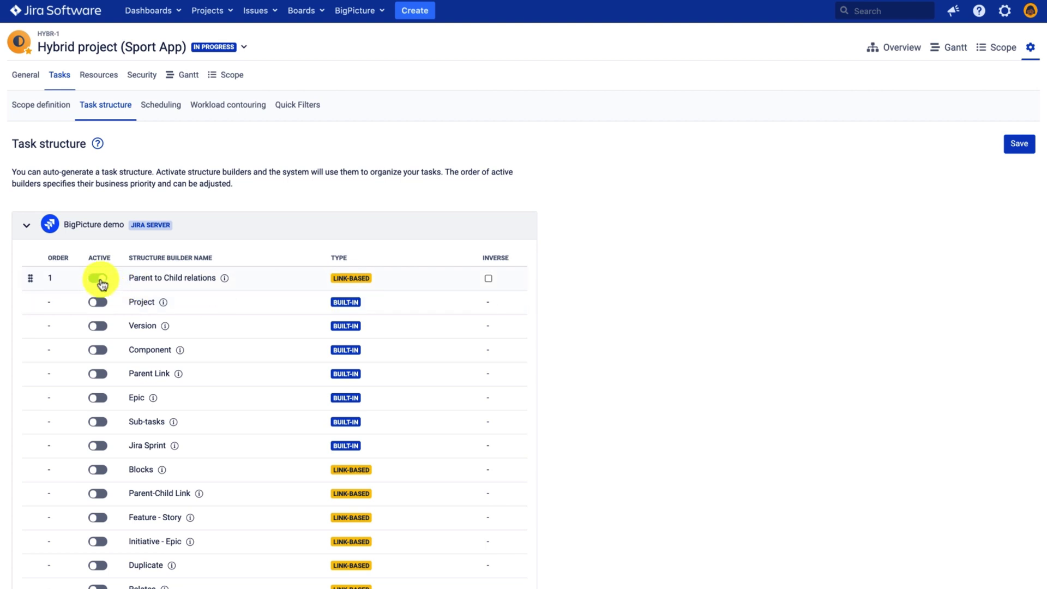
click(99, 279)
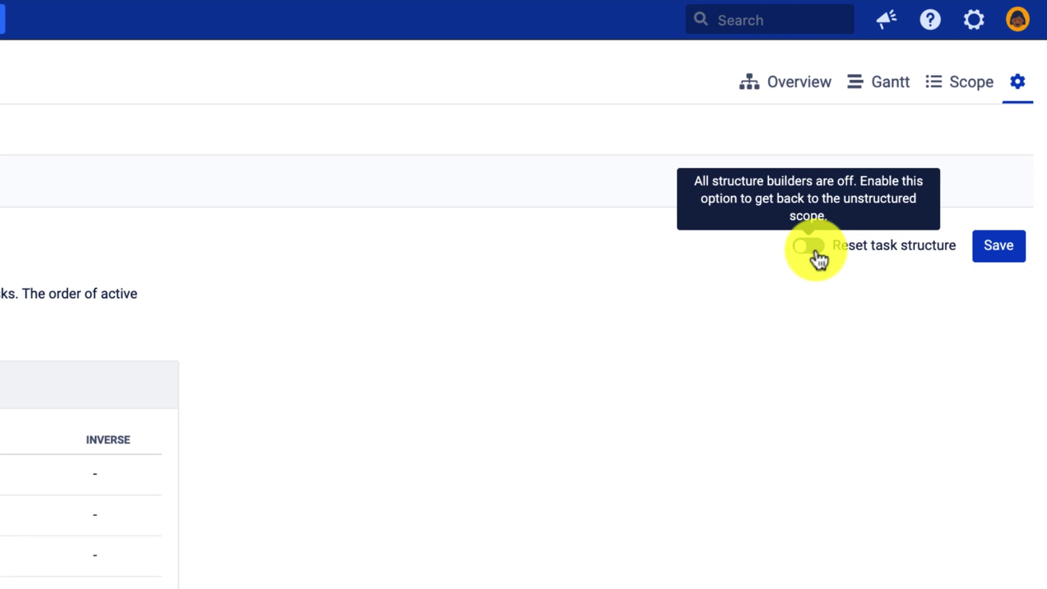
click(816, 251)
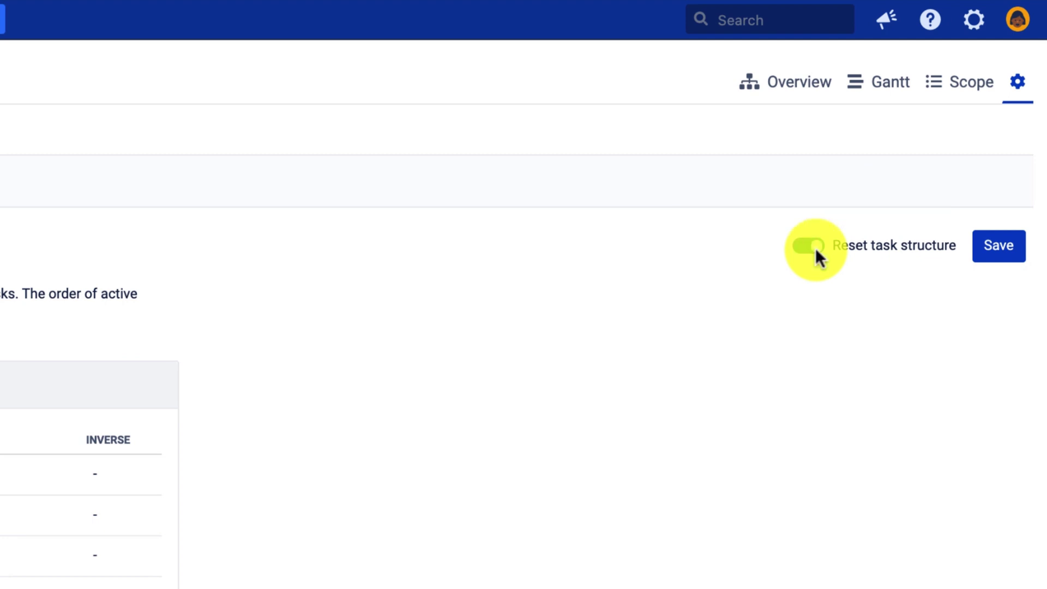
click(980, 261)
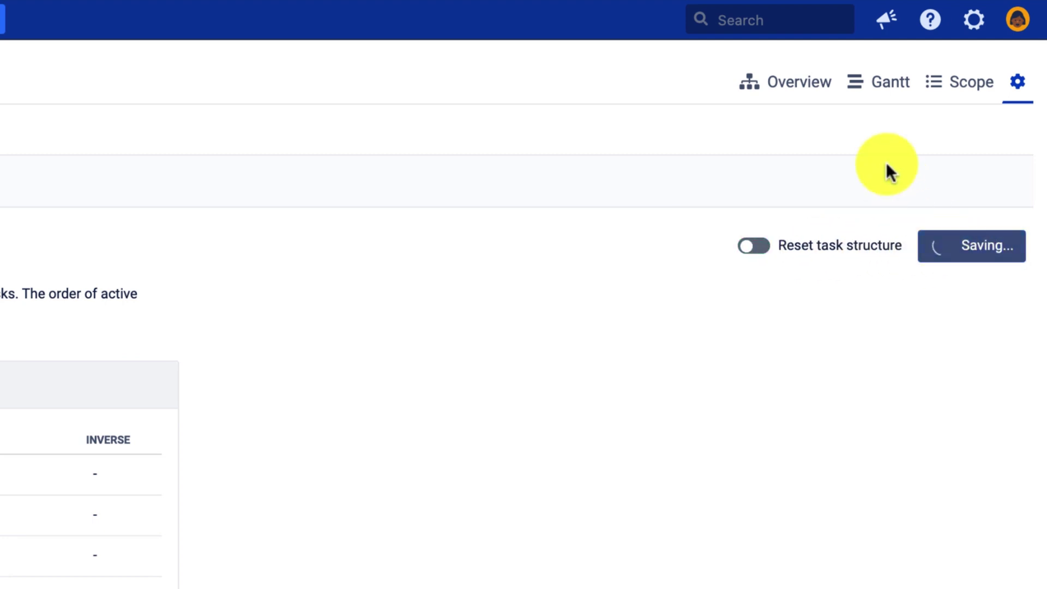
click(883, 90)
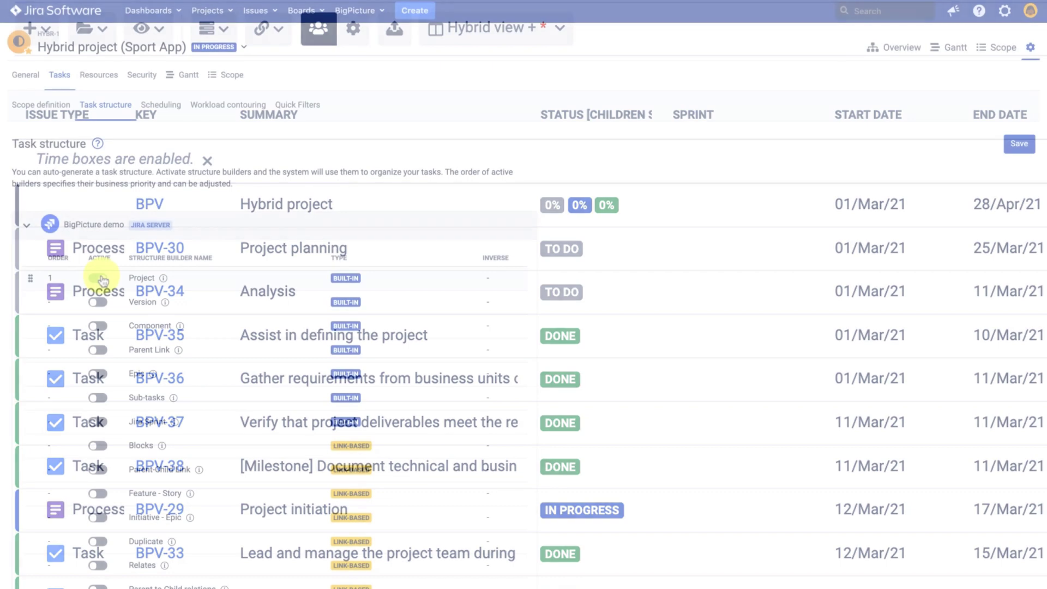
click(101, 280)
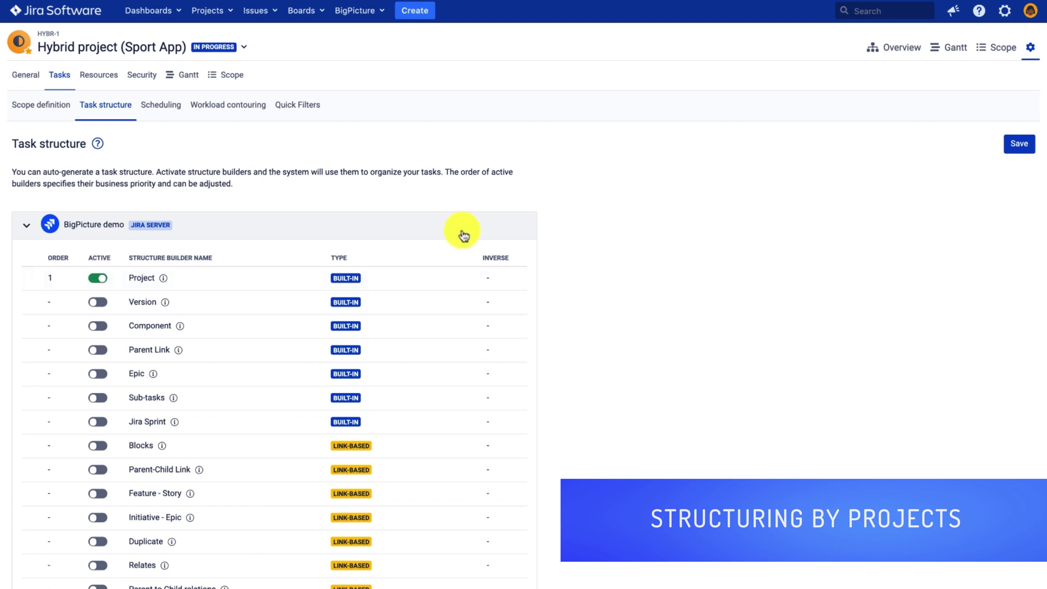
Step: Save the Project-only structure and check the Hybrid project and Workshop 2 groups in the Gantt
click(1018, 145)
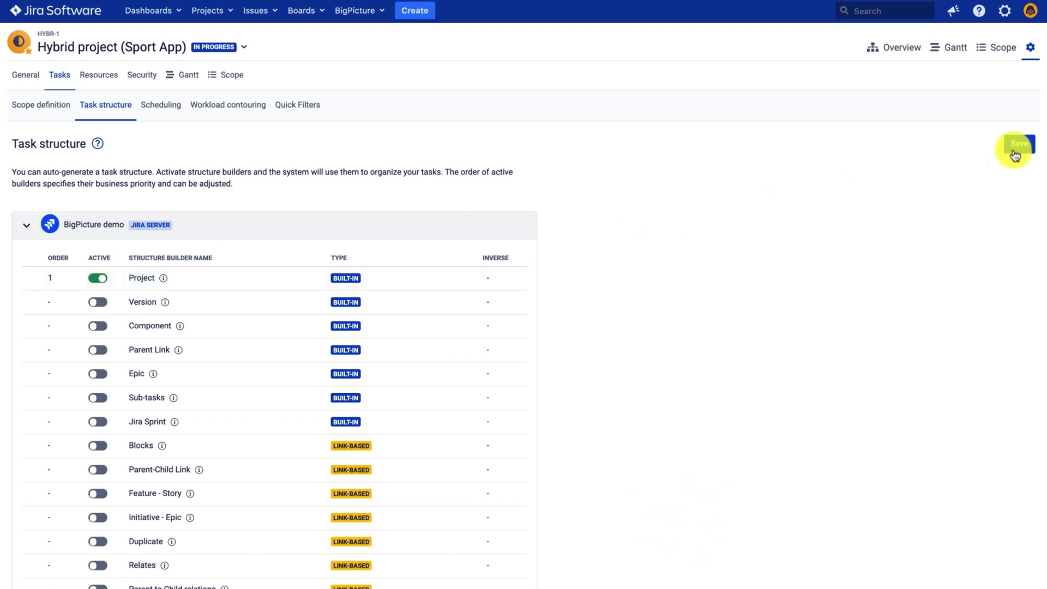
click(959, 55)
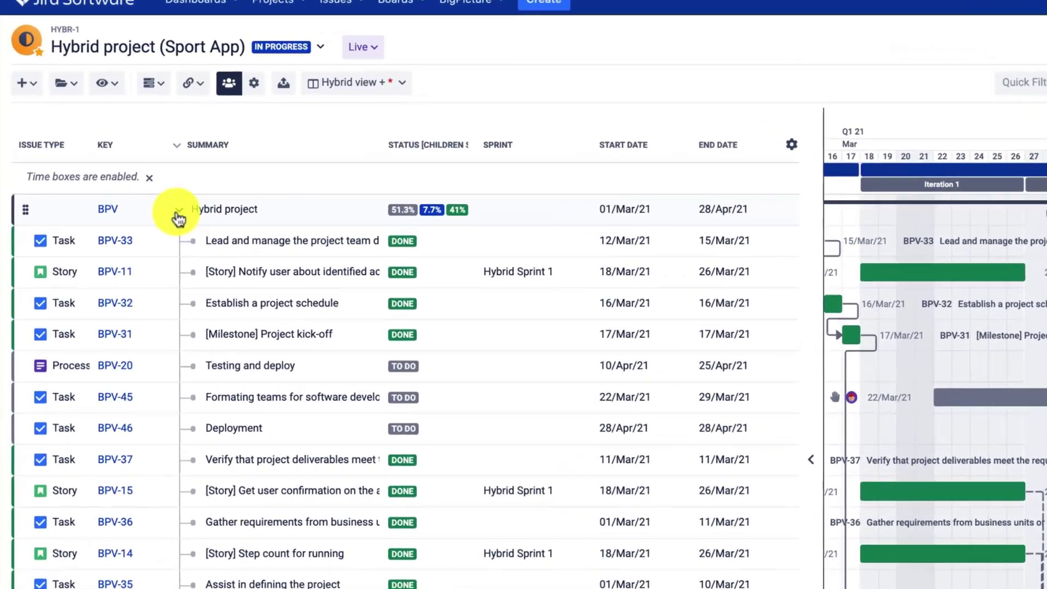
click(135, 172)
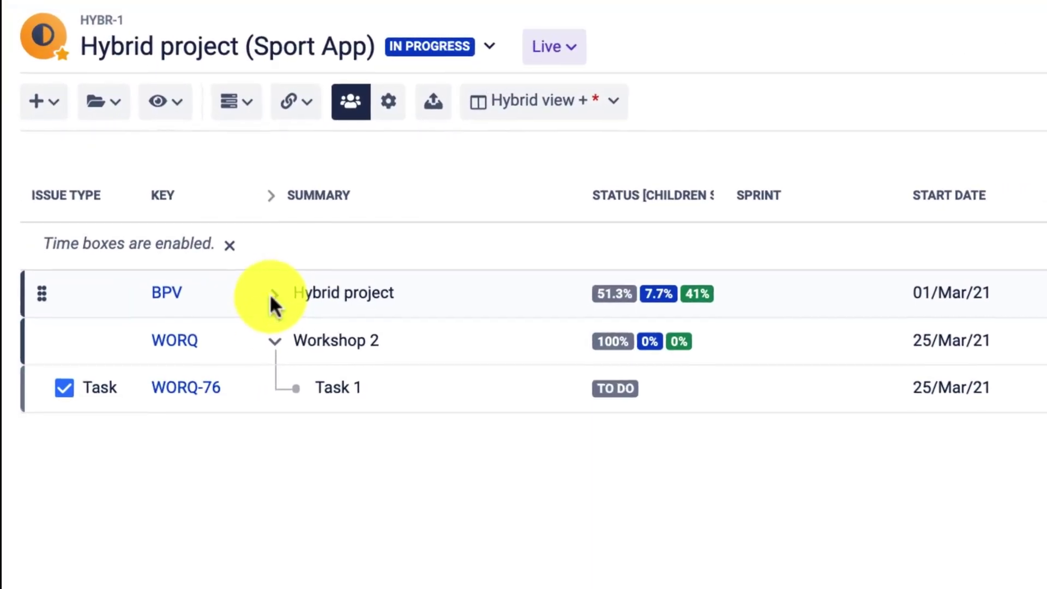
click(243, 309)
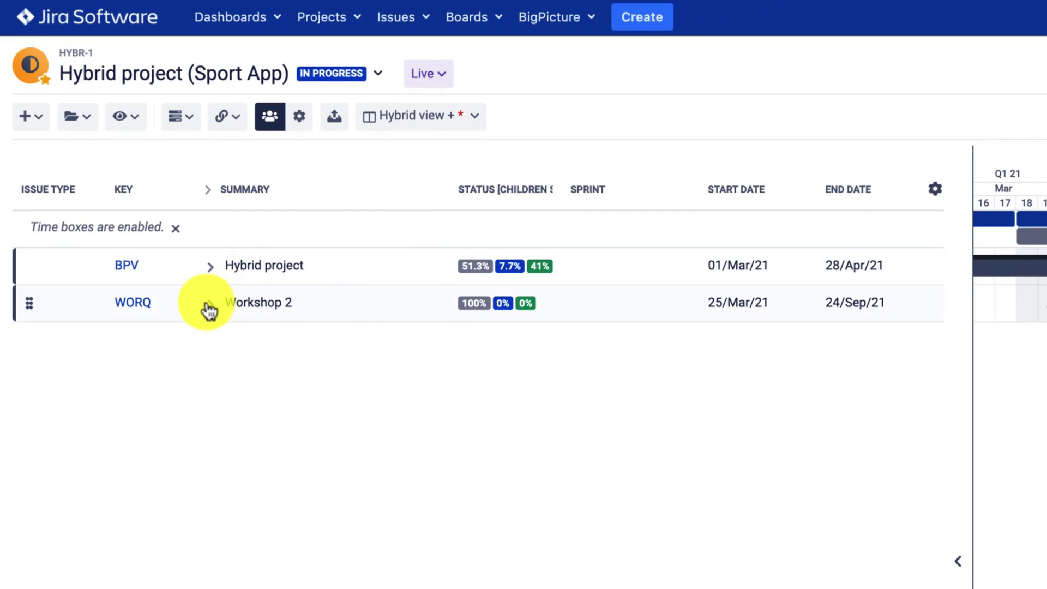
click(210, 303)
click(209, 267)
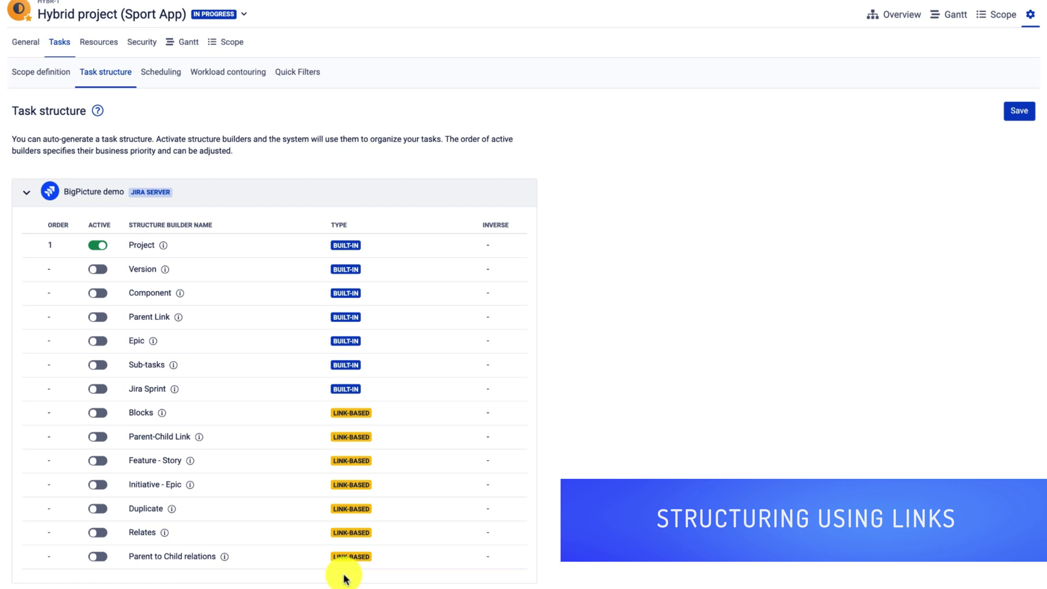
Step: Enable Parent to Child relations as structure builder order 2
click(100, 557)
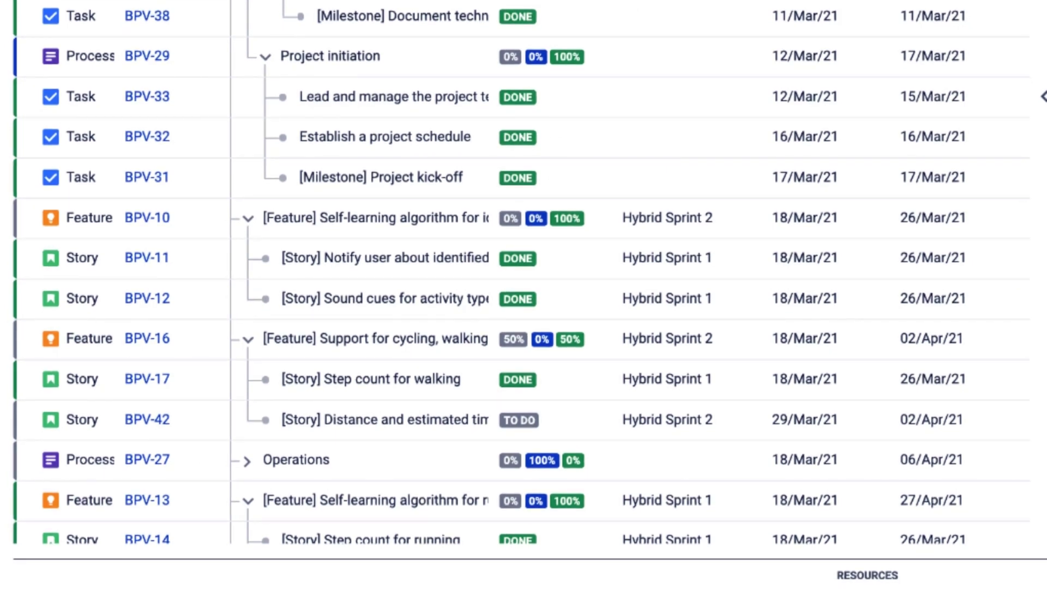
drag(735, 417, 734, 408)
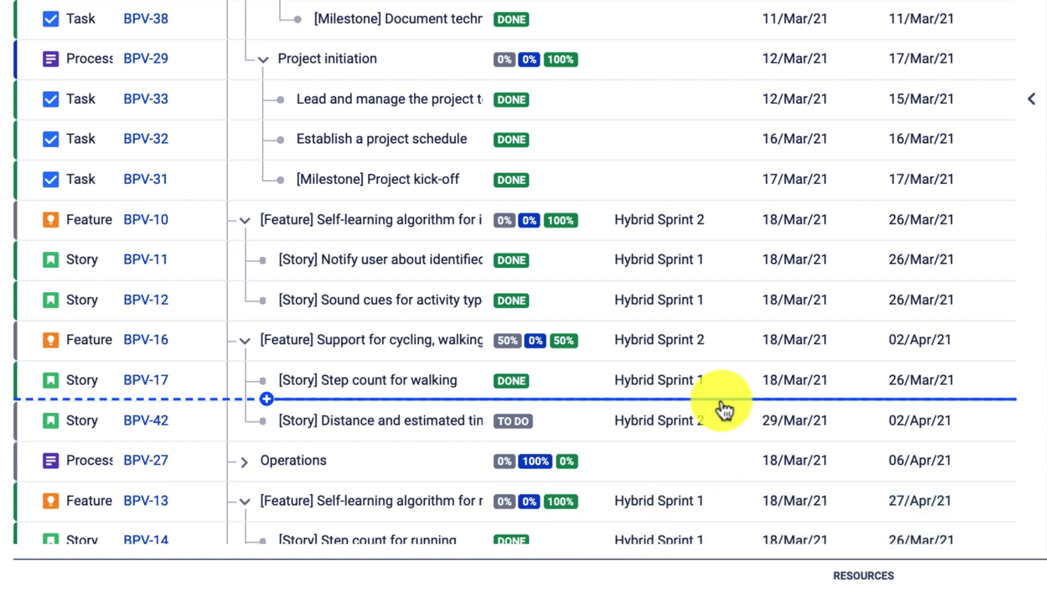
drag(724, 409, 705, 402)
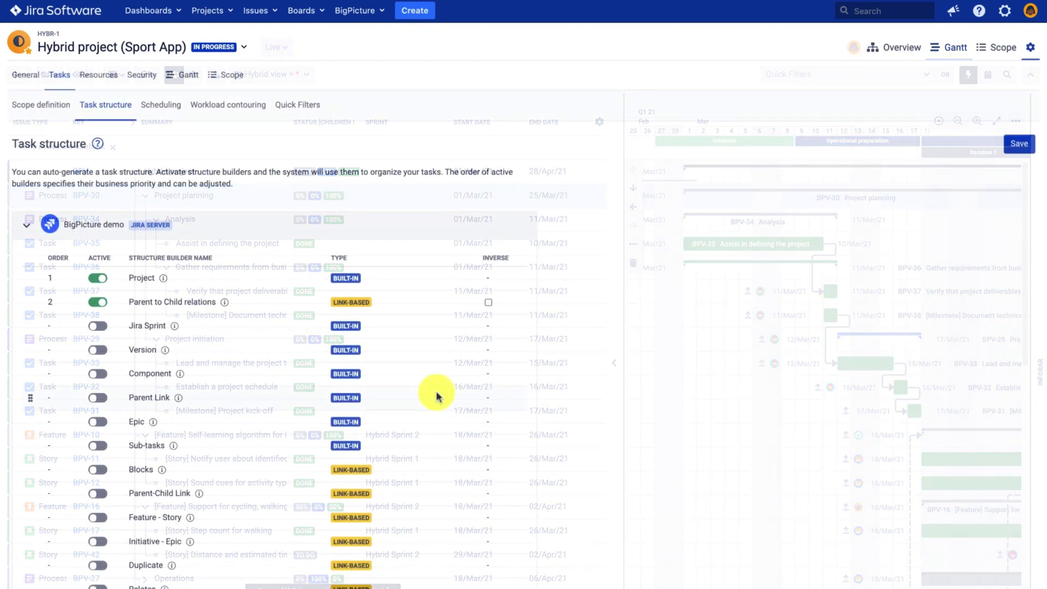
Step: Make Jira Sprint builder 1, with Project and Parent to Child relations 2 and 3, and save
click(100, 303)
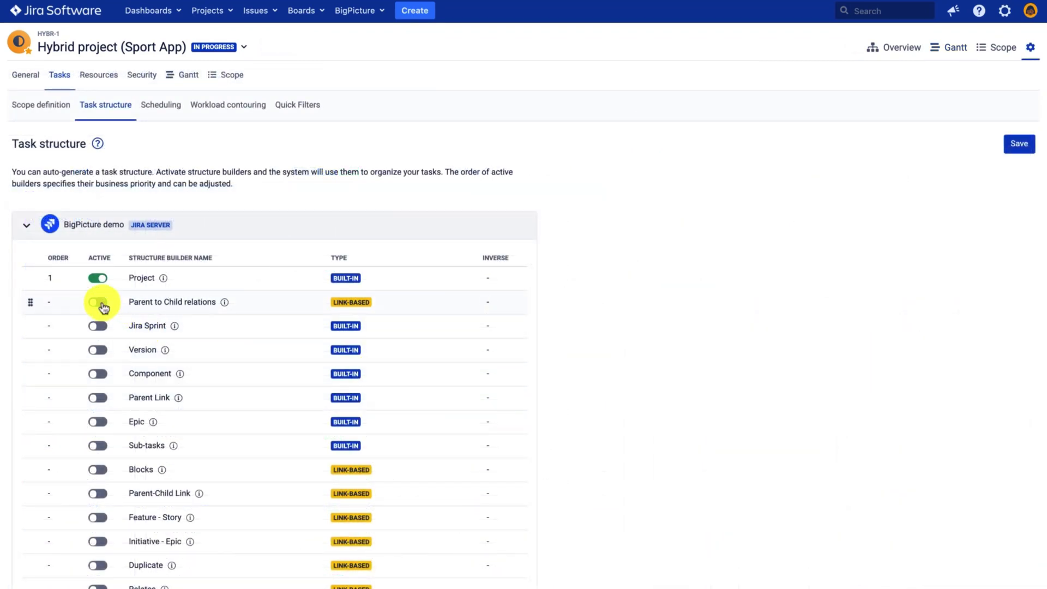
click(99, 280)
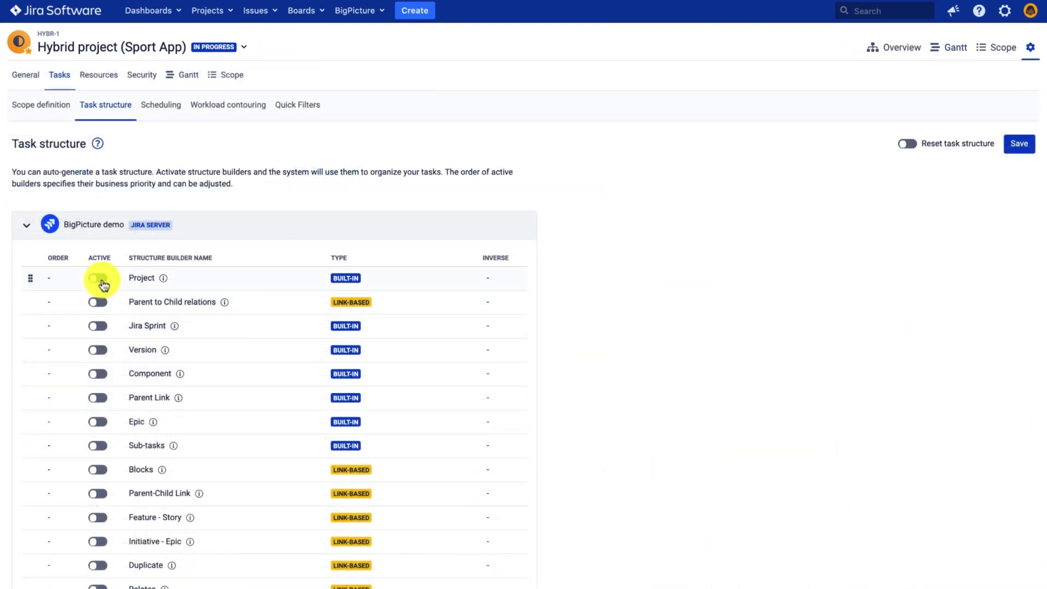
click(908, 145)
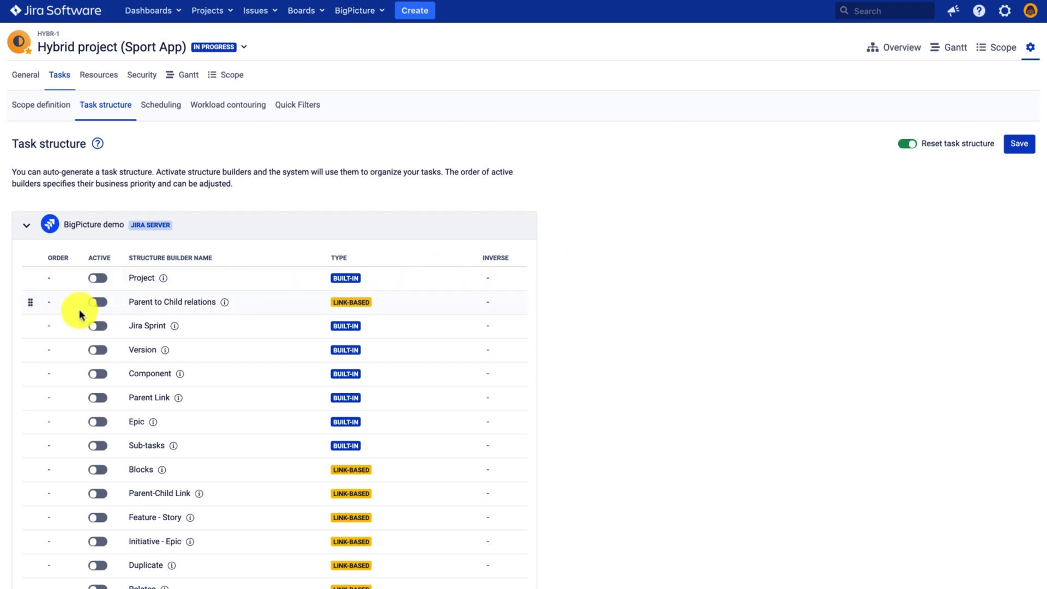
click(104, 327)
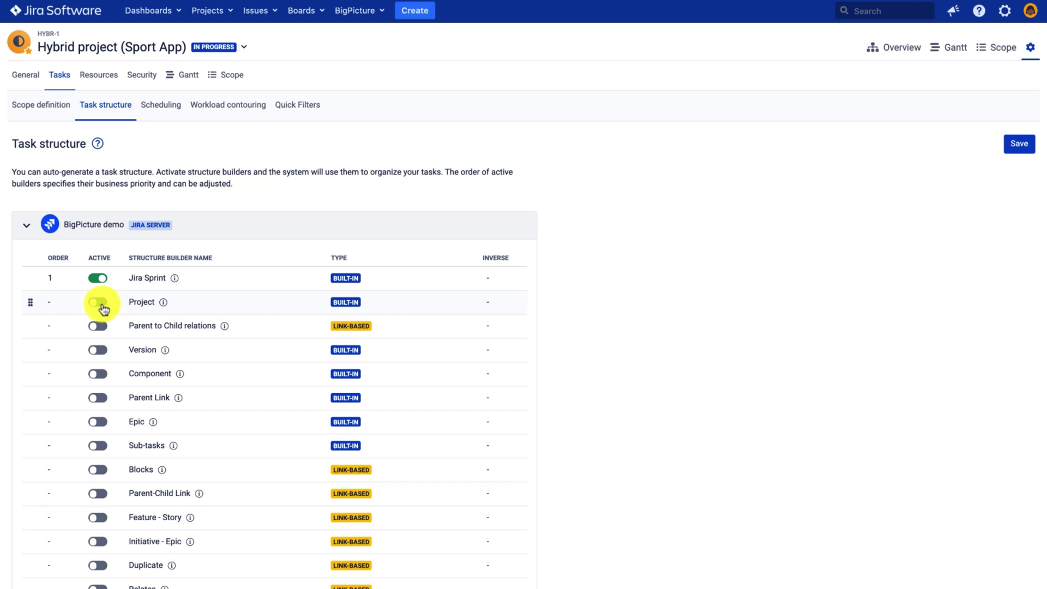
click(98, 327)
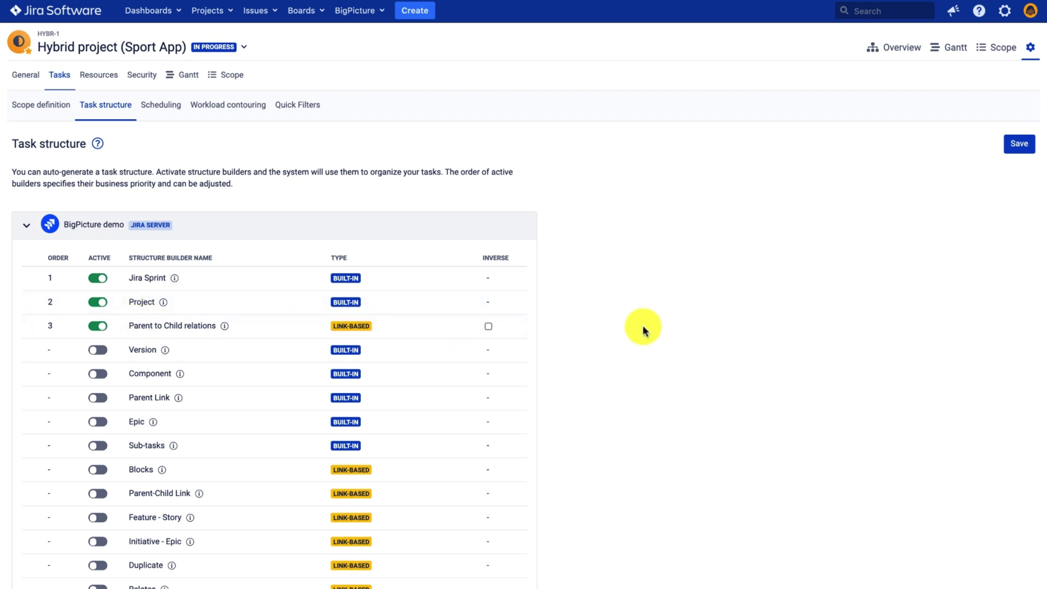
click(1019, 143)
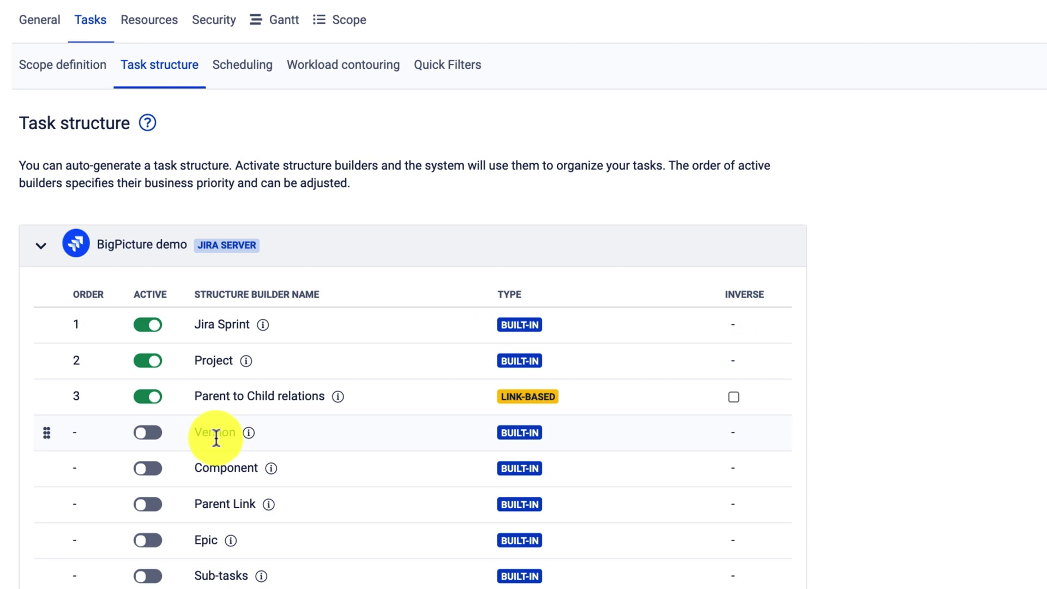
mouse_move(240, 432)
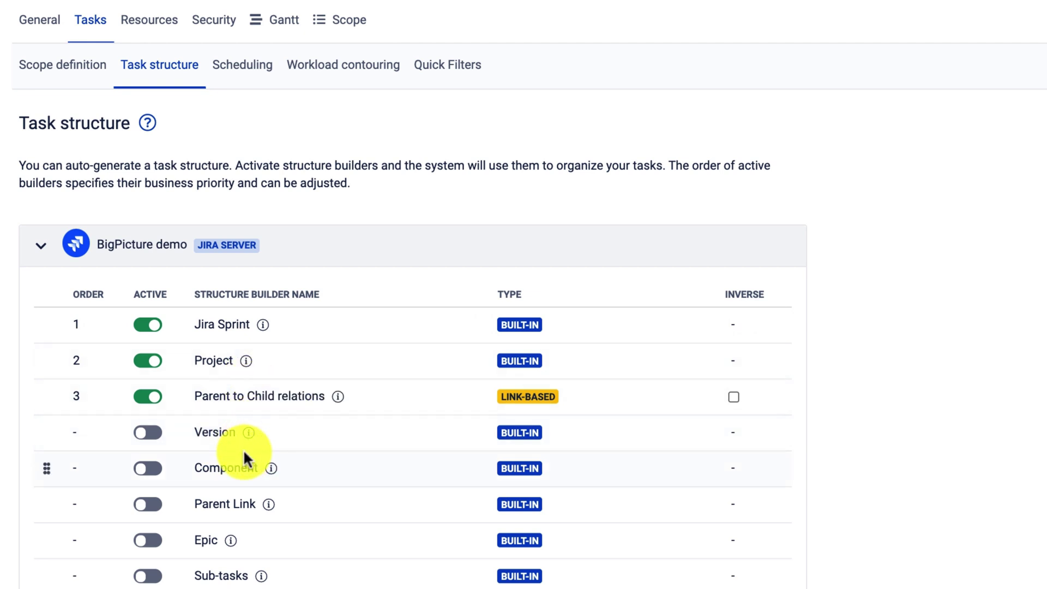
Step: Expand Scope definition's Automatic rules to show the Hybrid project with Issues, Sprints, Projects types
click(72, 66)
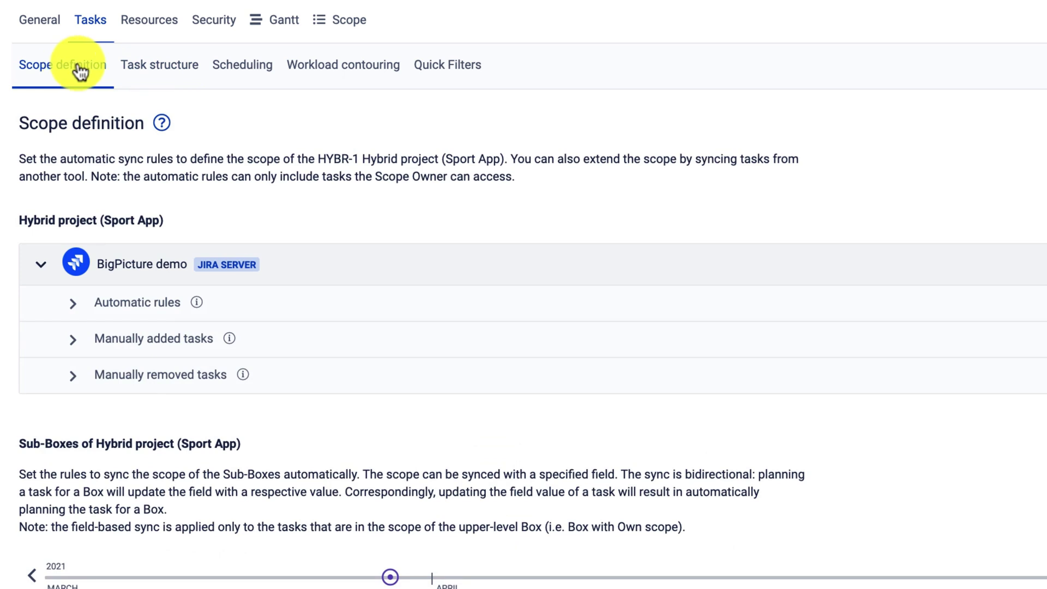
click(73, 305)
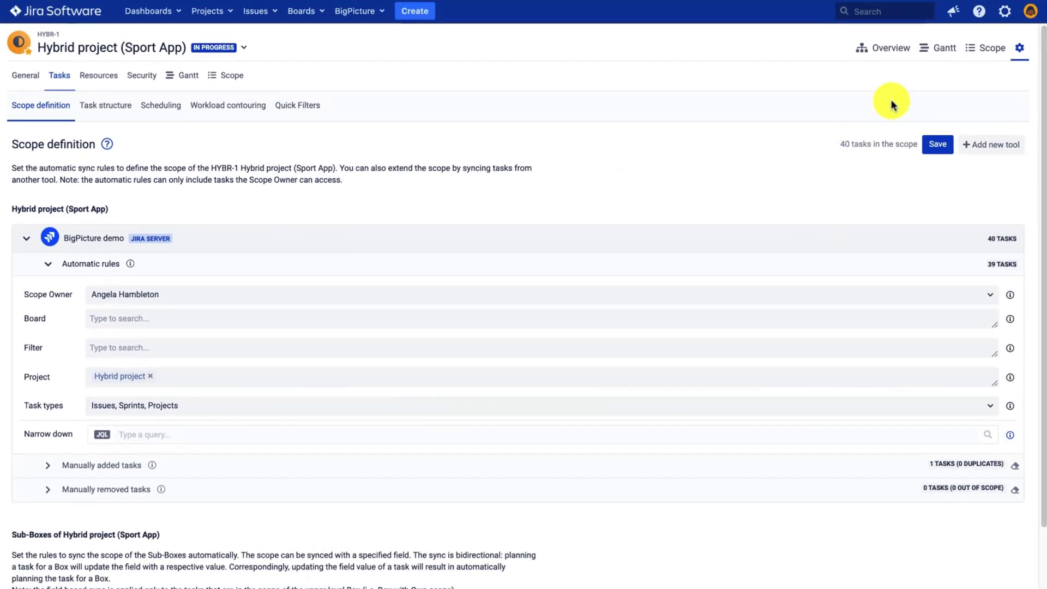
Step: In the Gantt, collapse the Hybrid project, Hybrid Sprint 1 and Hybrid Sprint 2 rows
click(945, 55)
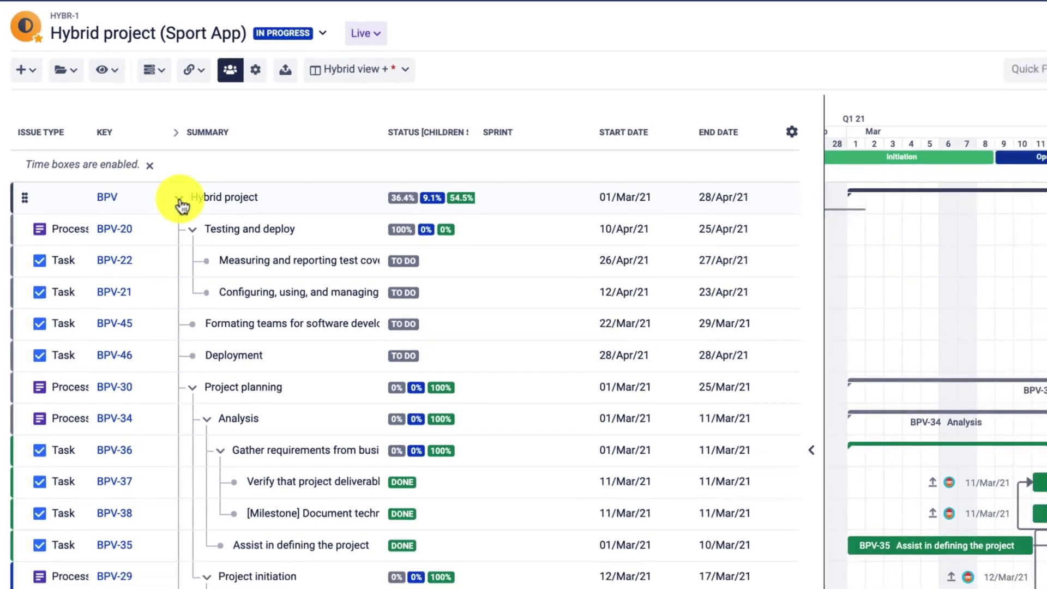
click(192, 208)
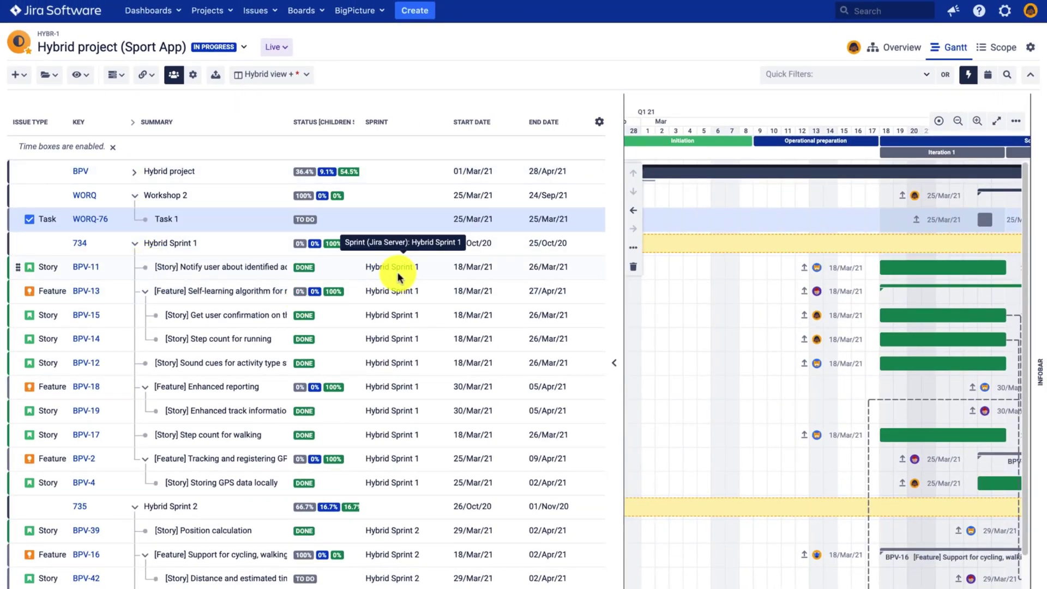
click(134, 246)
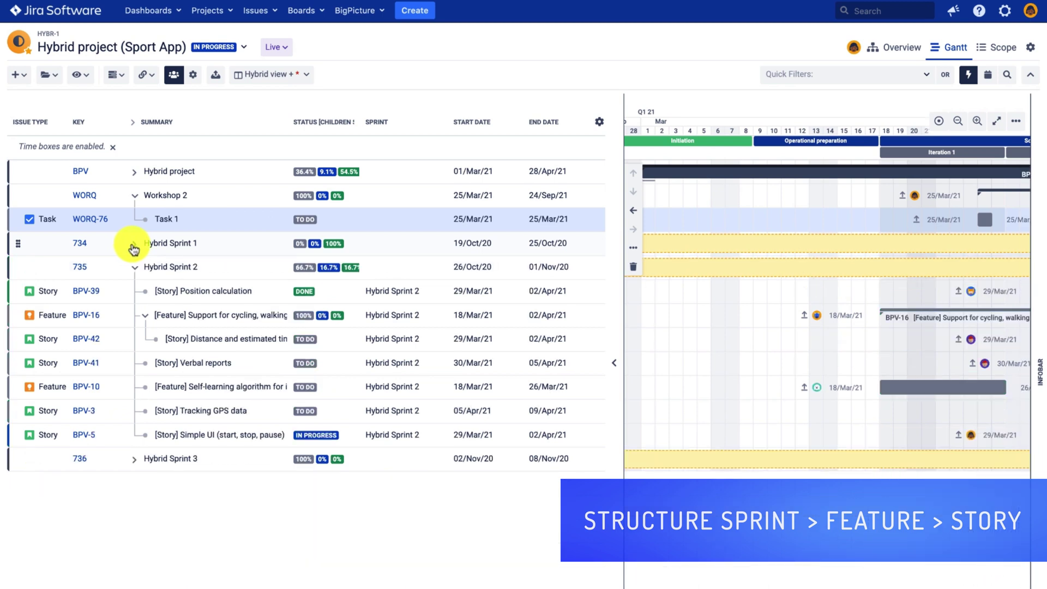
click(134, 268)
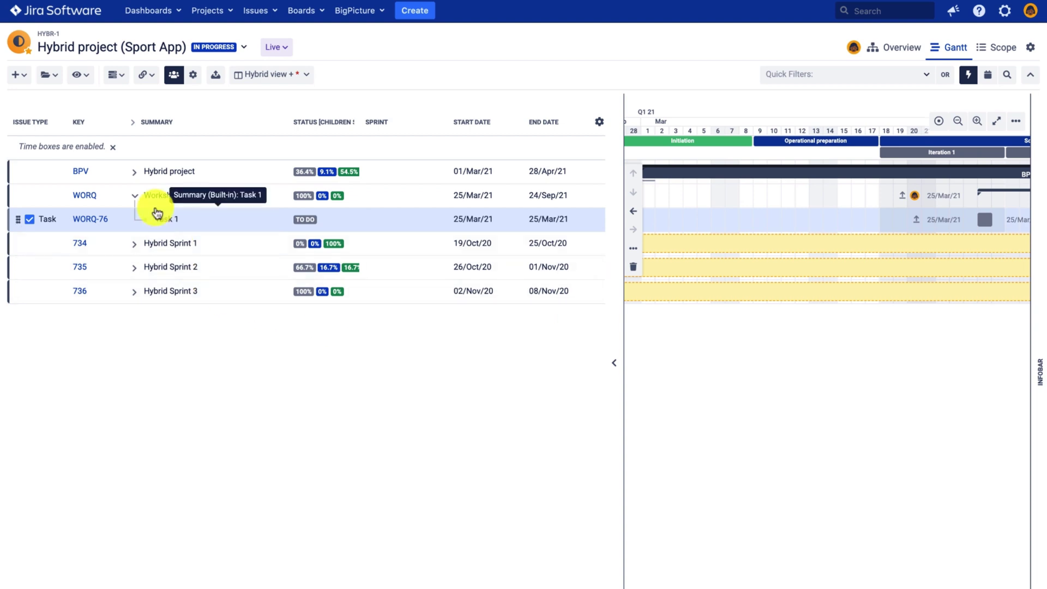
Step: Expand Hybrid project and nest the Project kick-off milestone (BPV-31) under Establish a project schedule (BPV-32)
drag(154, 212, 133, 176)
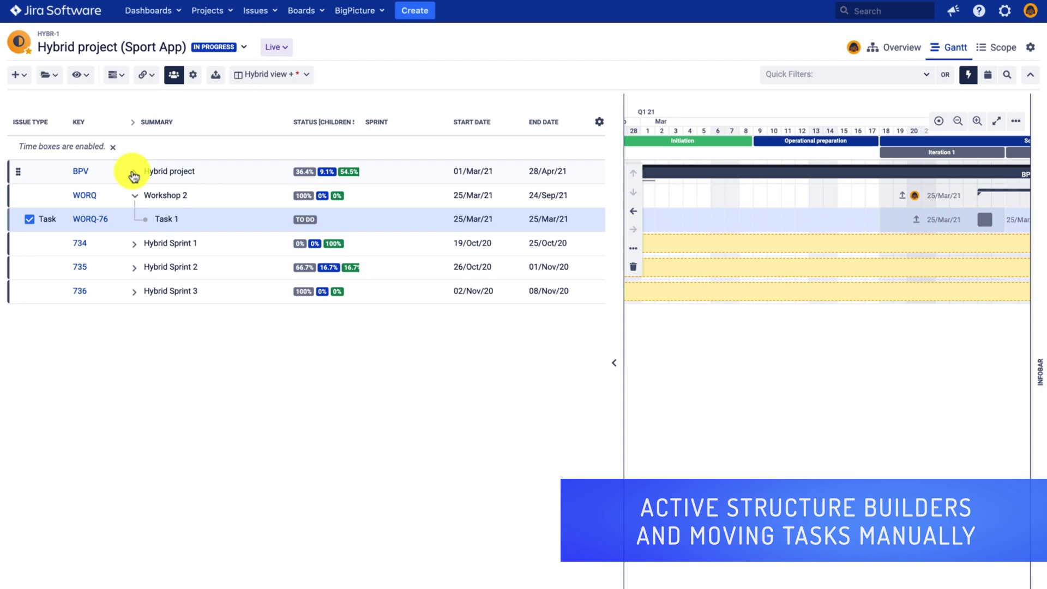
click(133, 175)
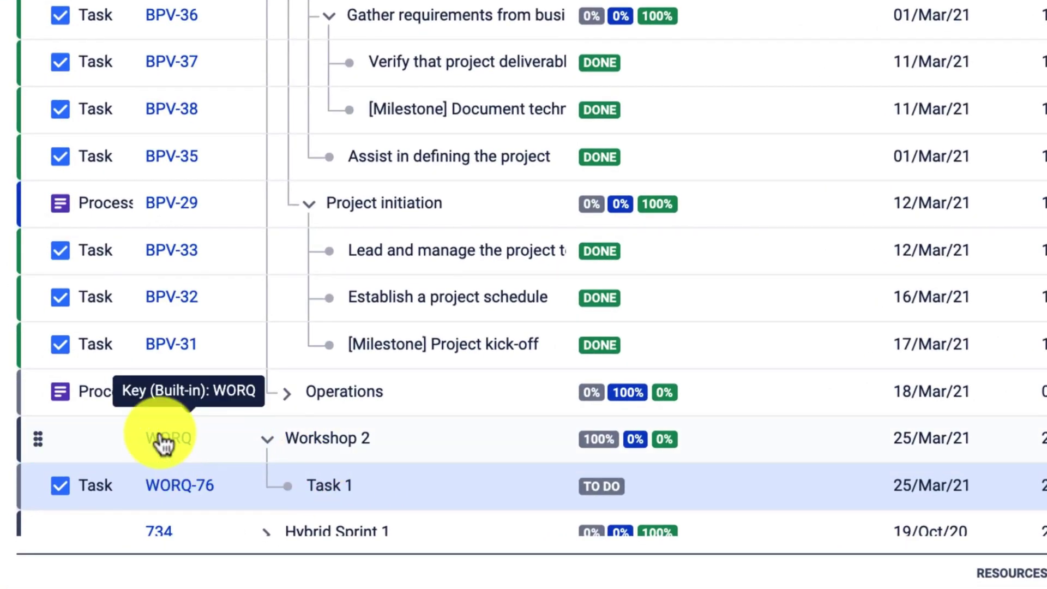
drag(42, 491, 329, 222)
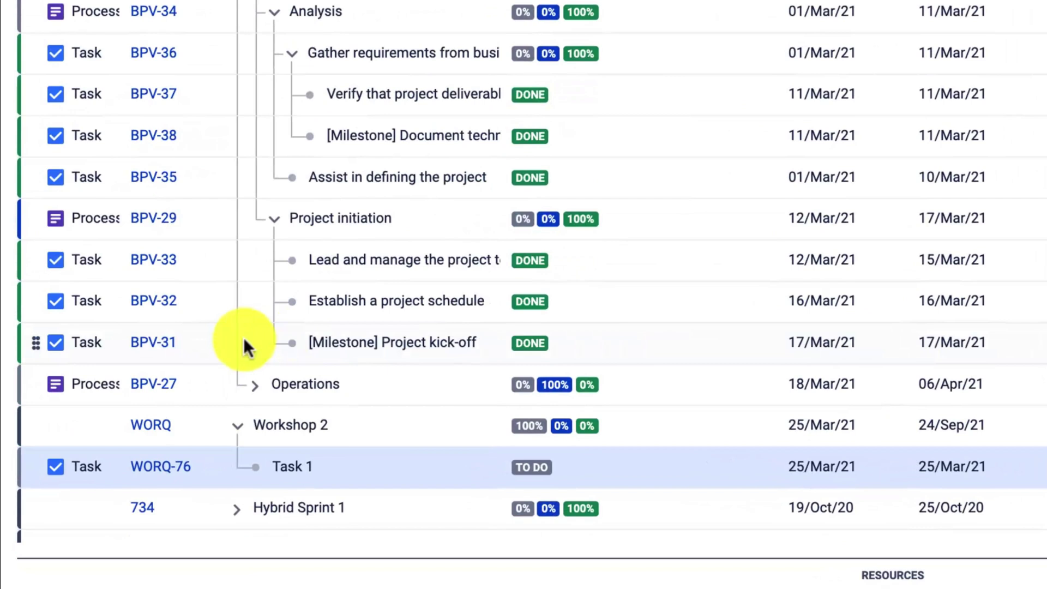
drag(35, 342, 331, 296)
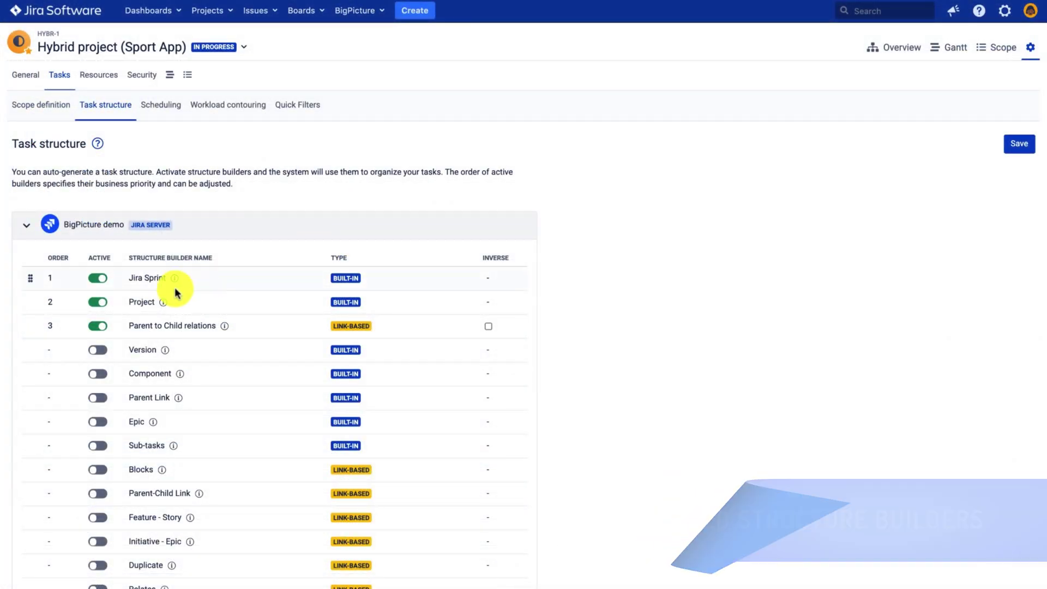
Step: Clear the Jira Sprint, Project and Parent to Child relations builders, save, and return to the Gantt
click(101, 280)
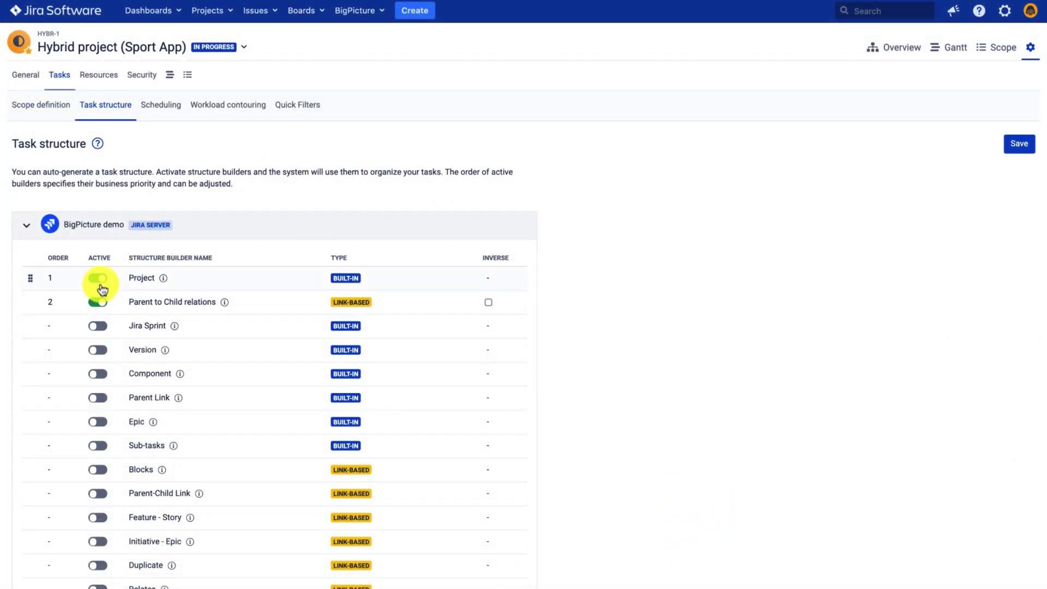
click(100, 279)
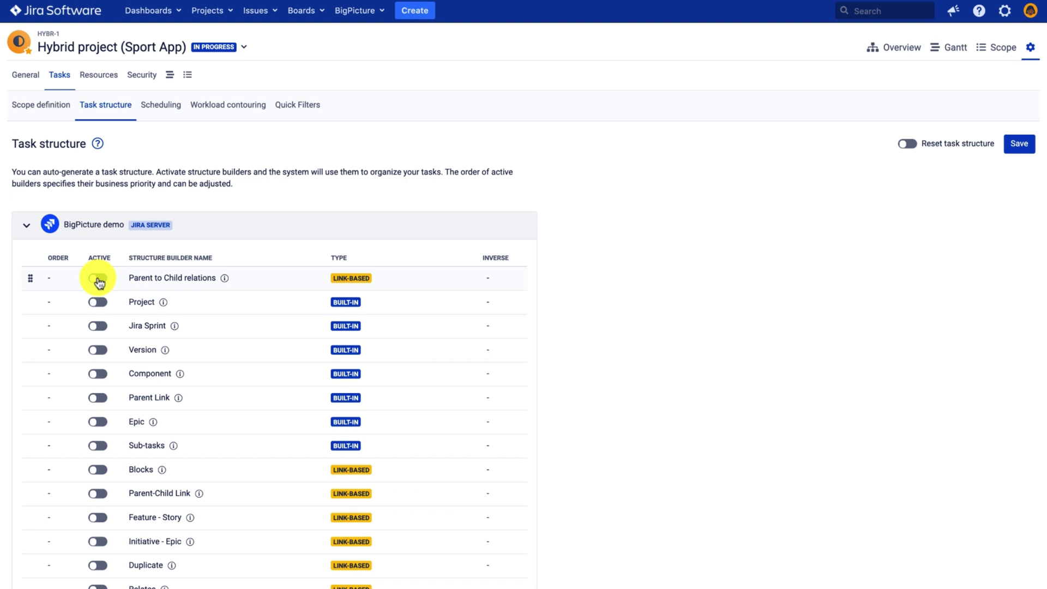
click(1010, 146)
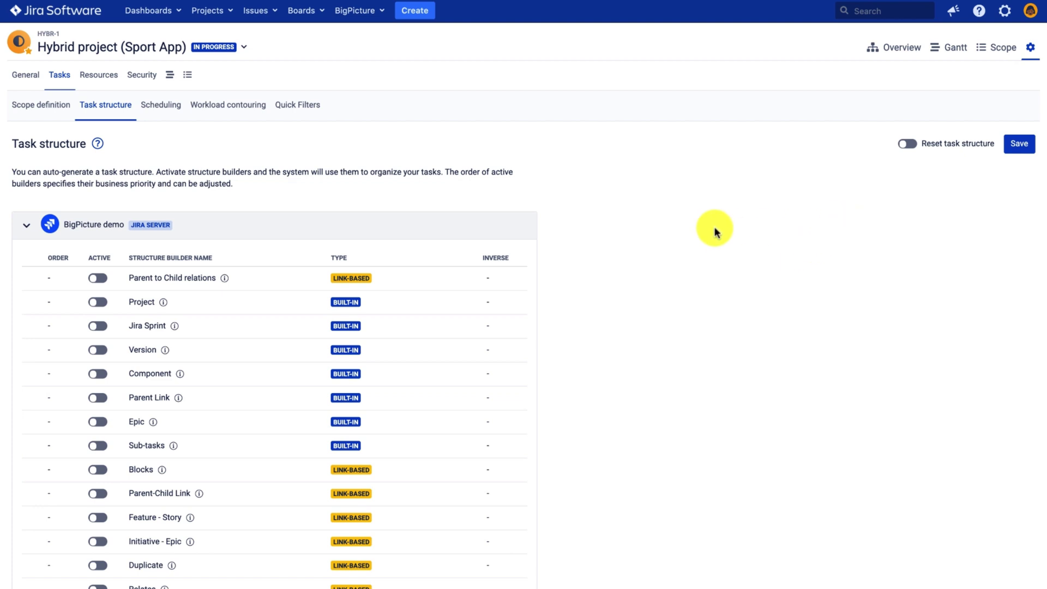
click(955, 59)
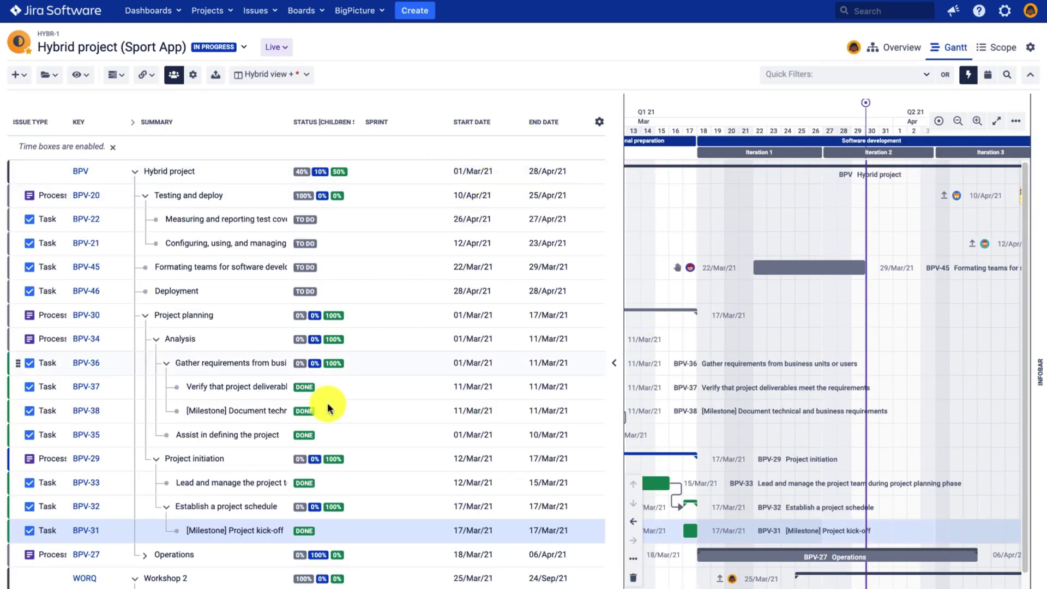
Step: Drag Task 1 (WORQ-76) up from Workshop 2 and drop it above BPV-34 Analysis
scroll(287, 455, down, 1)
scroll(288, 455, down, 2)
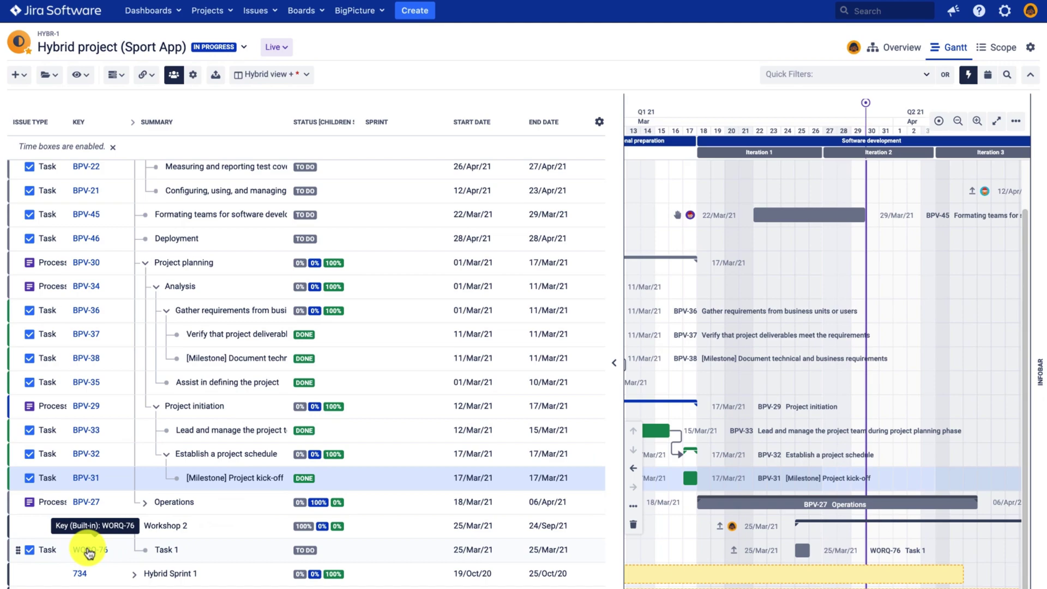
drag(18, 550, 178, 487)
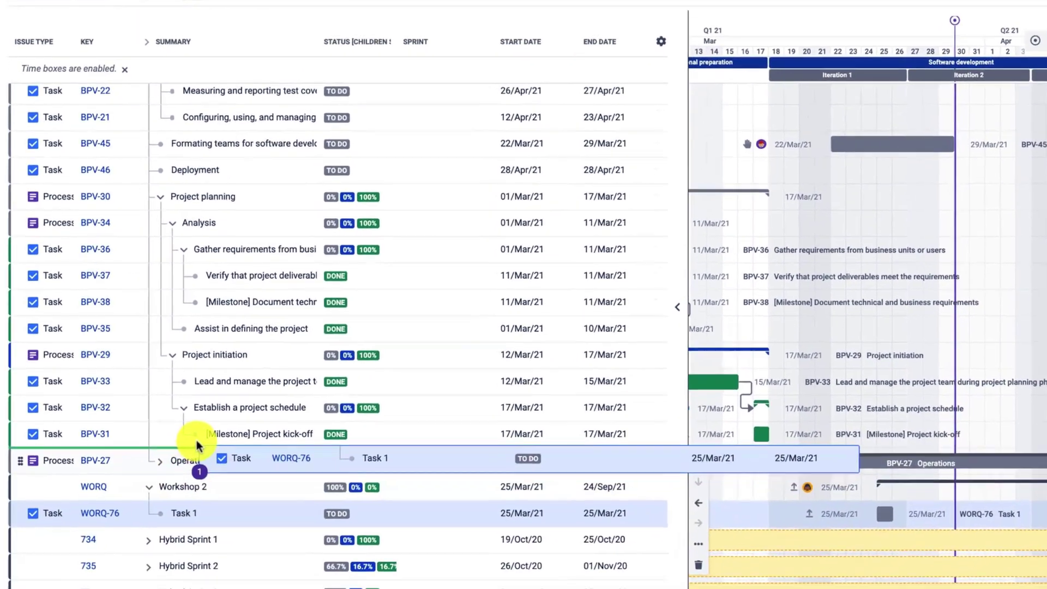
drag(197, 445, 203, 394)
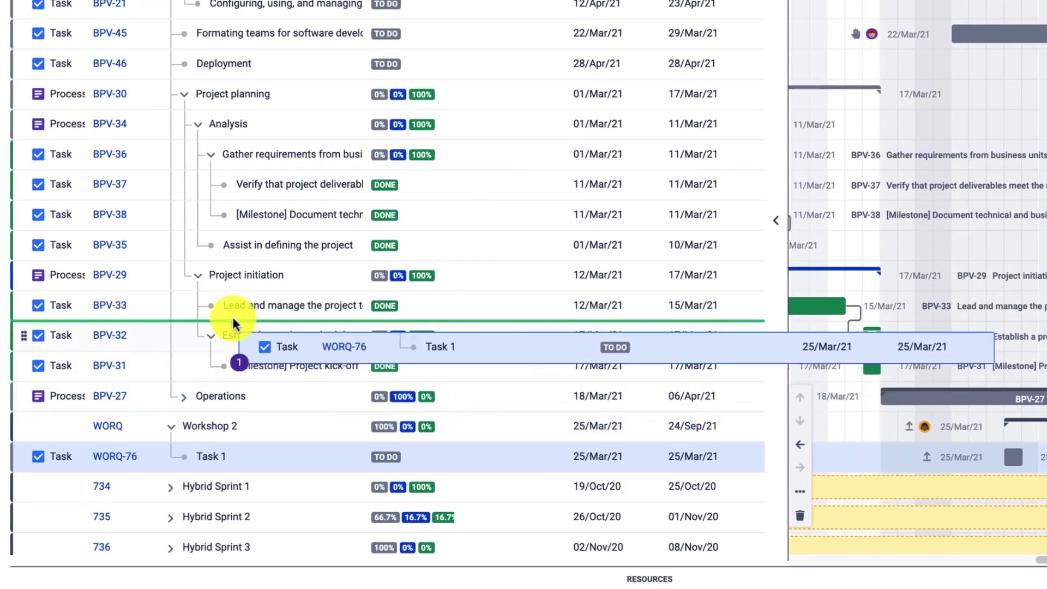
drag(232, 316, 229, 74)
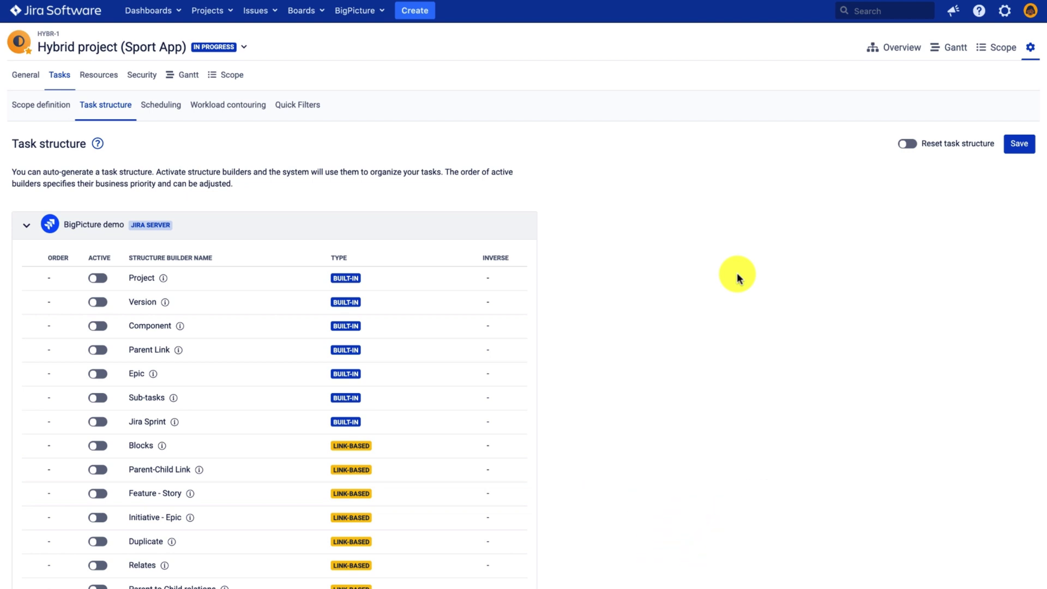
Step: Enable Reset task structure in Task structure and save the settings
click(908, 145)
click(1018, 144)
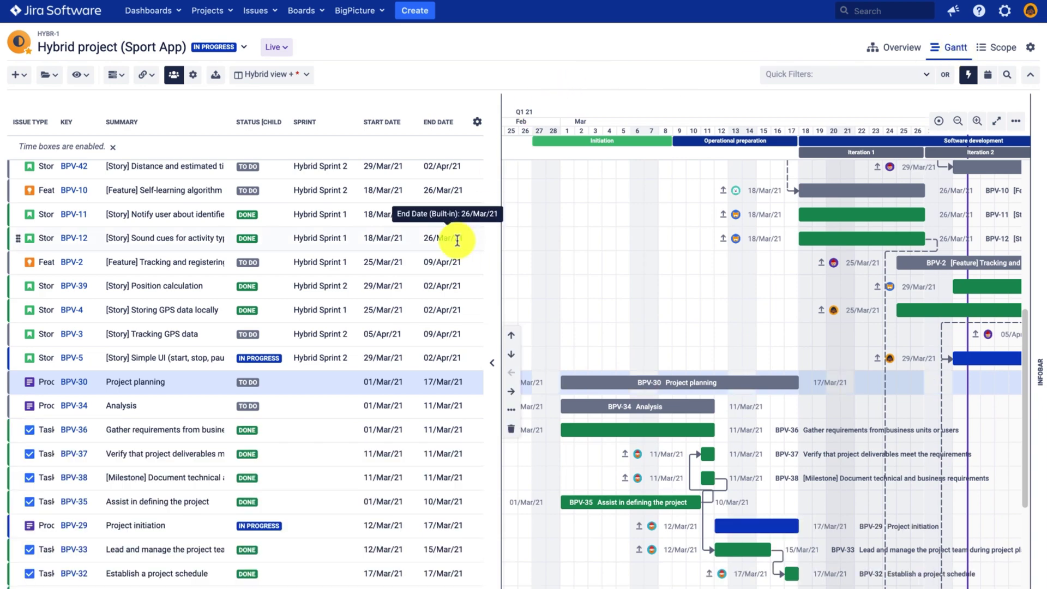
Step: Drop Task 1 (WORQ-76) onto BPV-27 Operations so it nests under that process
scroll(321, 392, down, 3)
scroll(321, 392, down, 1)
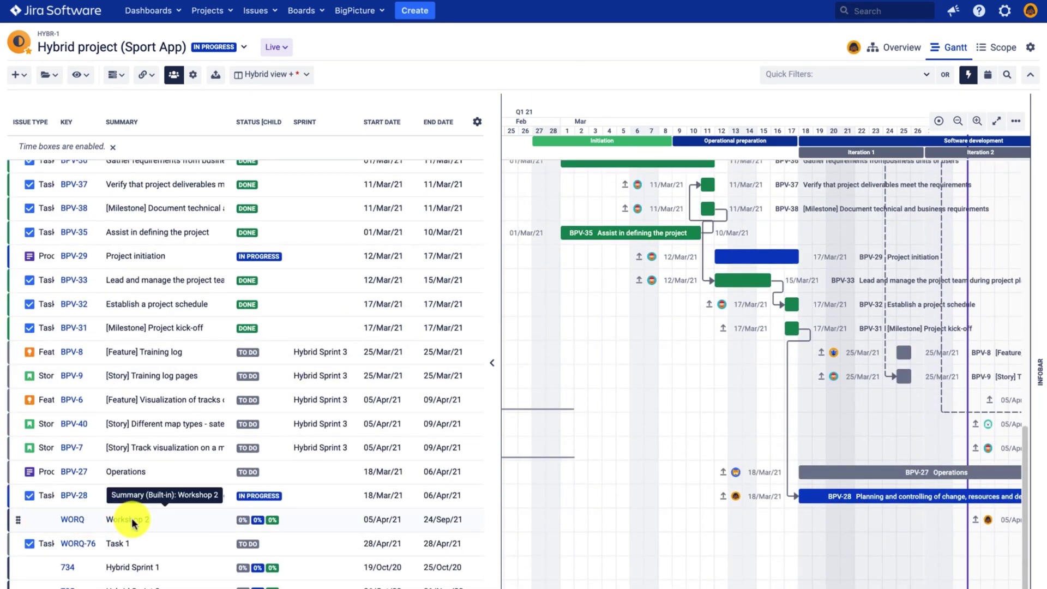
drag(19, 542, 137, 473)
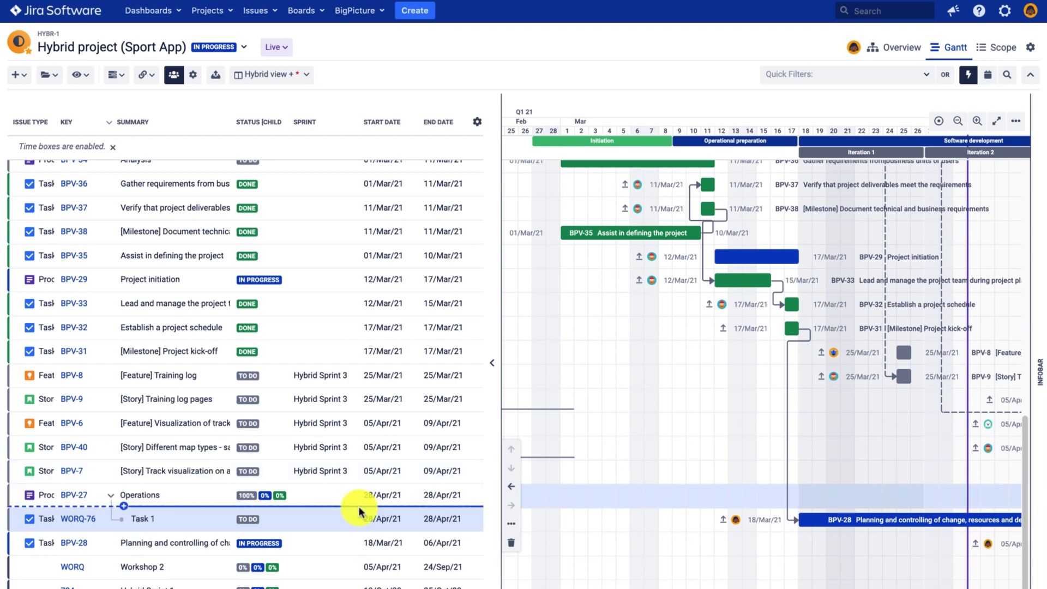
Step: In the task structure settings, switch on Parent to Child relations as the only builder
click(1028, 49)
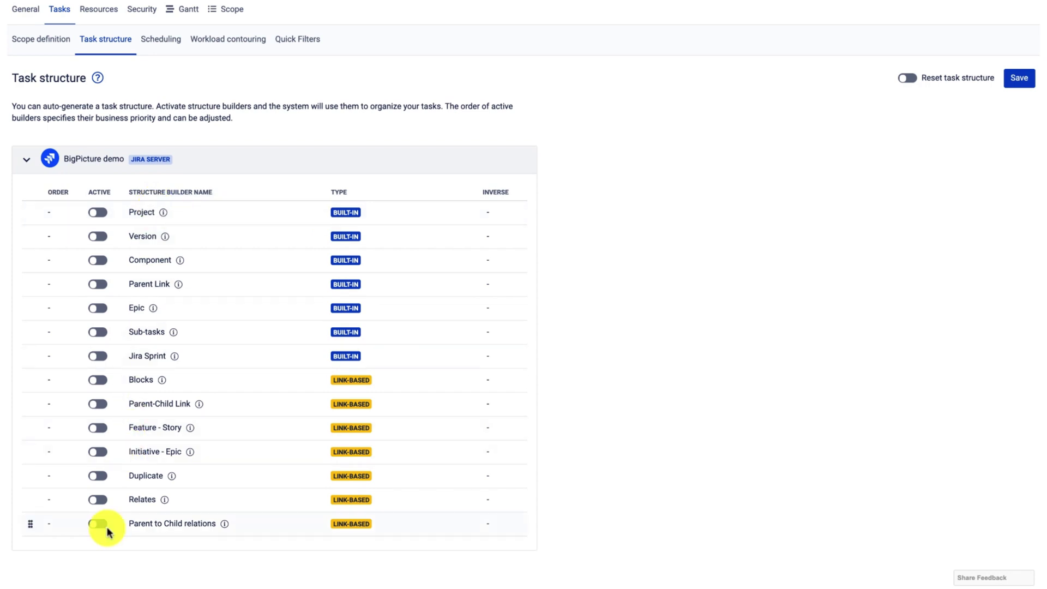
click(100, 524)
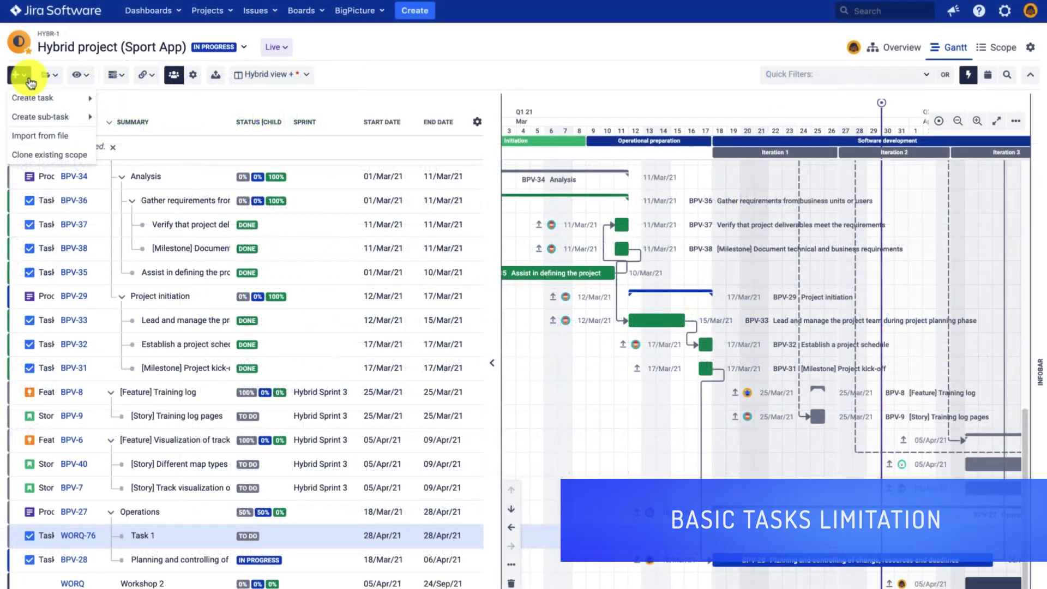
mouse_move(56, 100)
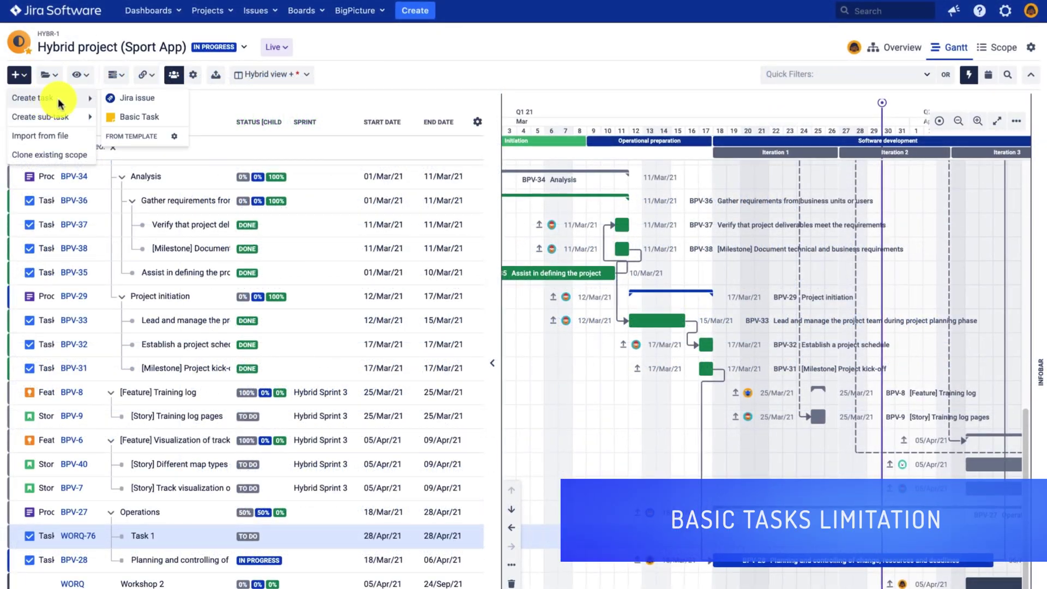